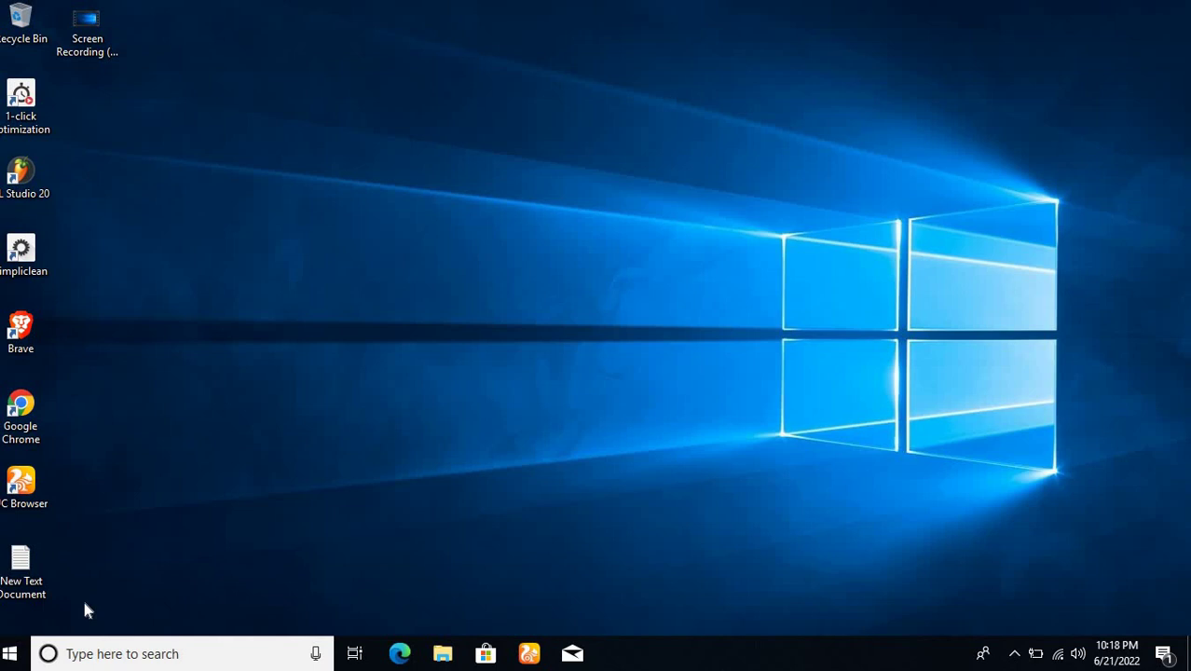
Launch Google Chrome from the desktop, maximize its window and open the browsing history page.
{"action": "right_click", "coordinate": [494, 89]}
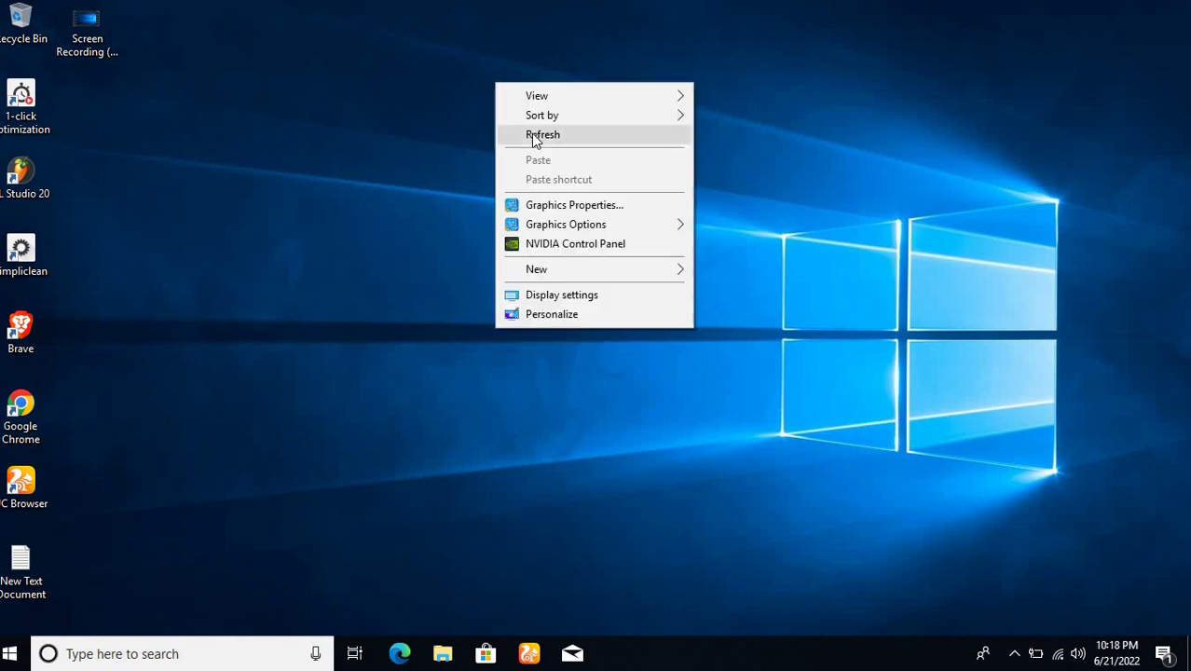
{"action": "left_click", "coordinate": [533, 133]}
{"action": "double_click", "coordinate": [29, 422]}
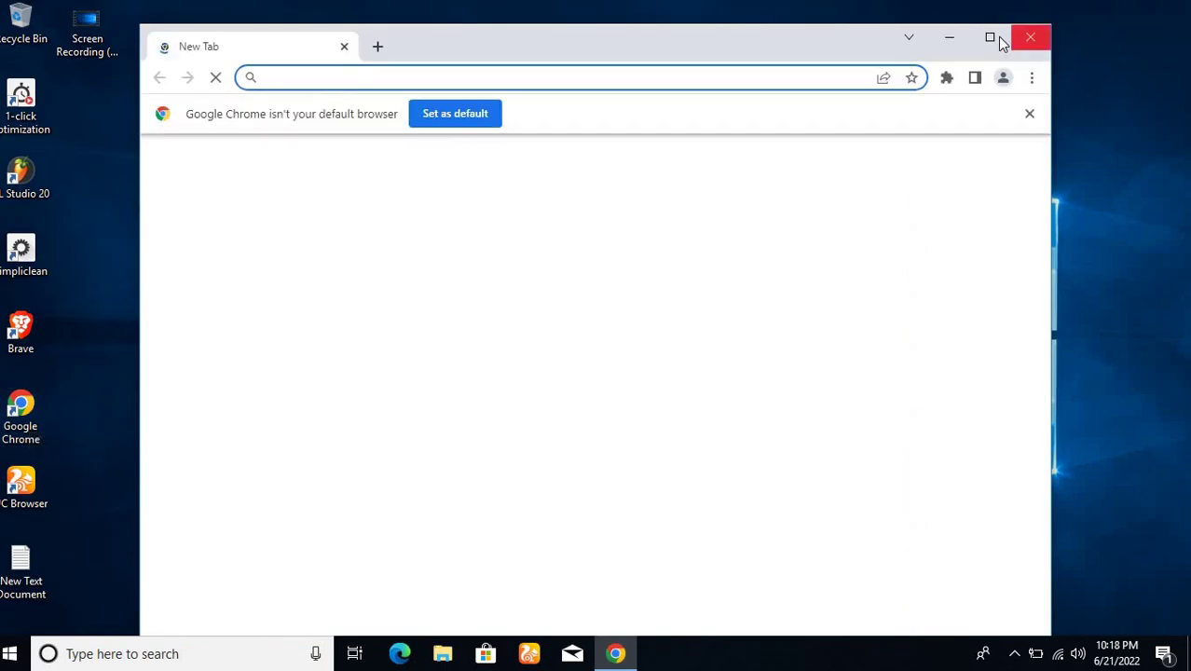
{"action": "left_click", "coordinate": [991, 38]}
{"action": "left_click", "coordinate": [1173, 40]}
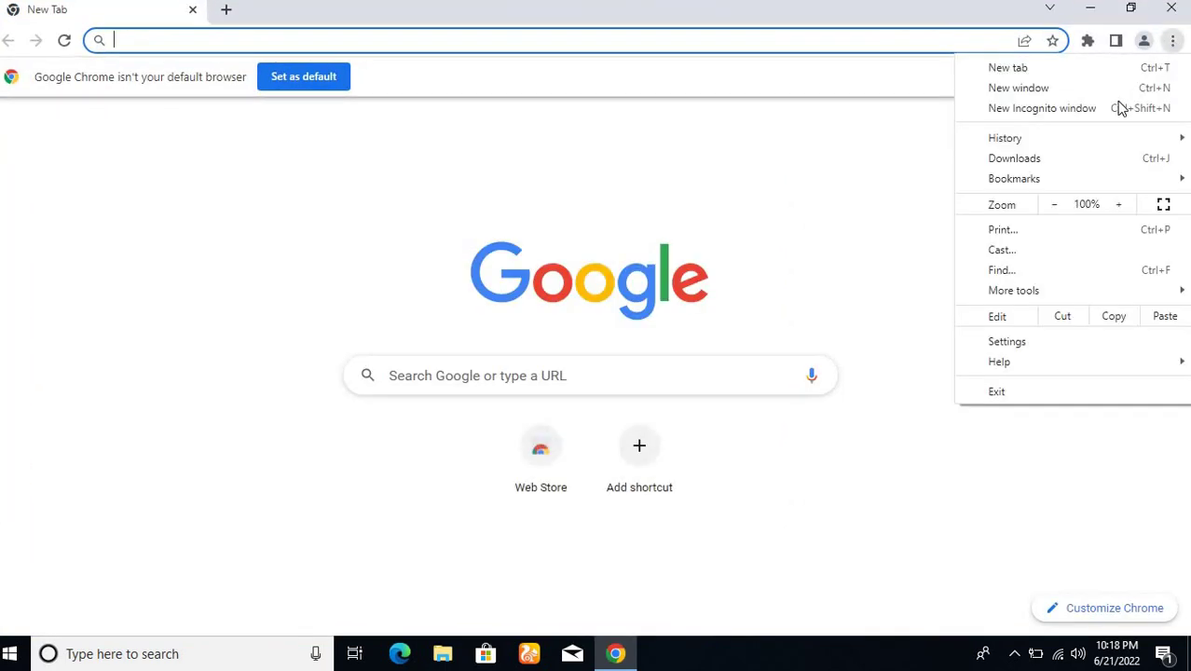
{"action": "mouse_move", "coordinate": [1090, 147]}
{"action": "left_click", "coordinate": [911, 149]}
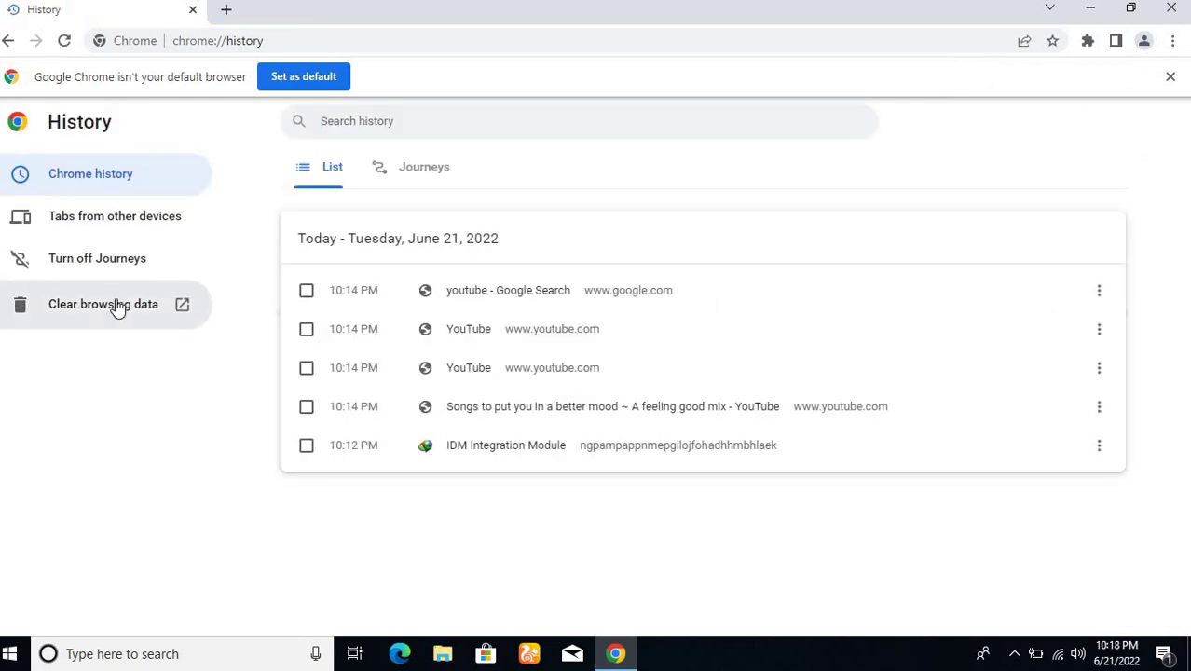
In the advanced options for clearing browsing data, also include passwords and other sign-in data, autofill form data, site settings and hosted app data.
{"action": "left_click", "coordinate": [117, 308]}
{"action": "left_click", "coordinate": [114, 310]}
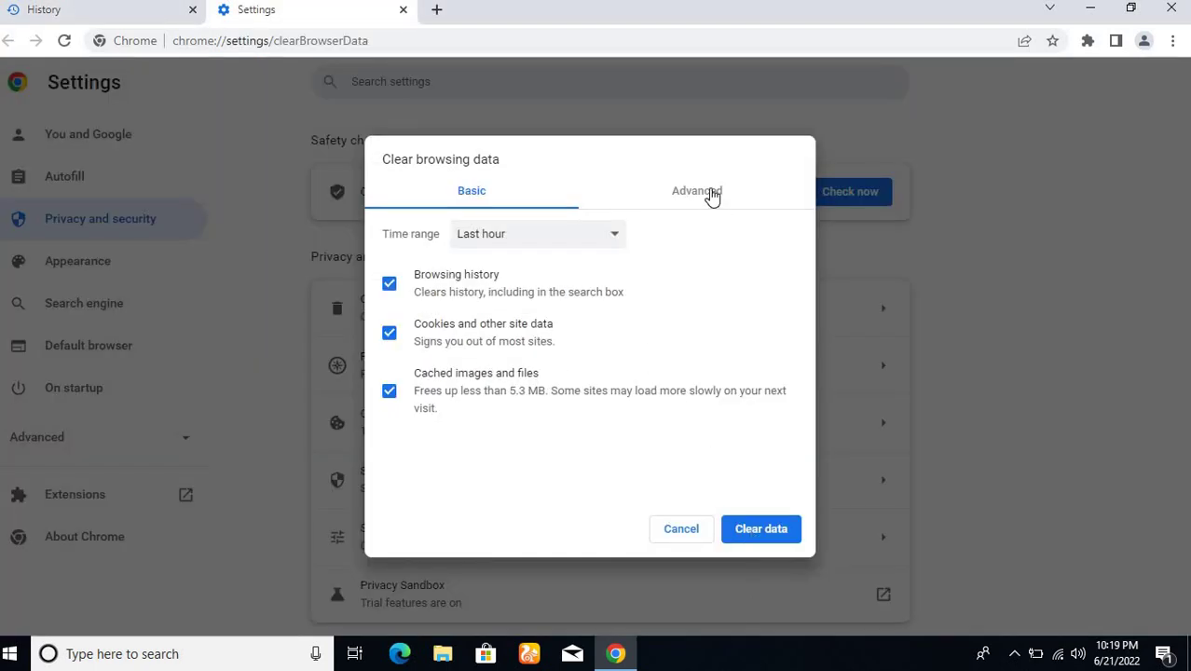
{"action": "left_click", "coordinate": [712, 194]}
{"action": "scroll", "coordinate": [685, 303], "scroll_direction": "down", "scroll_amount": 2}
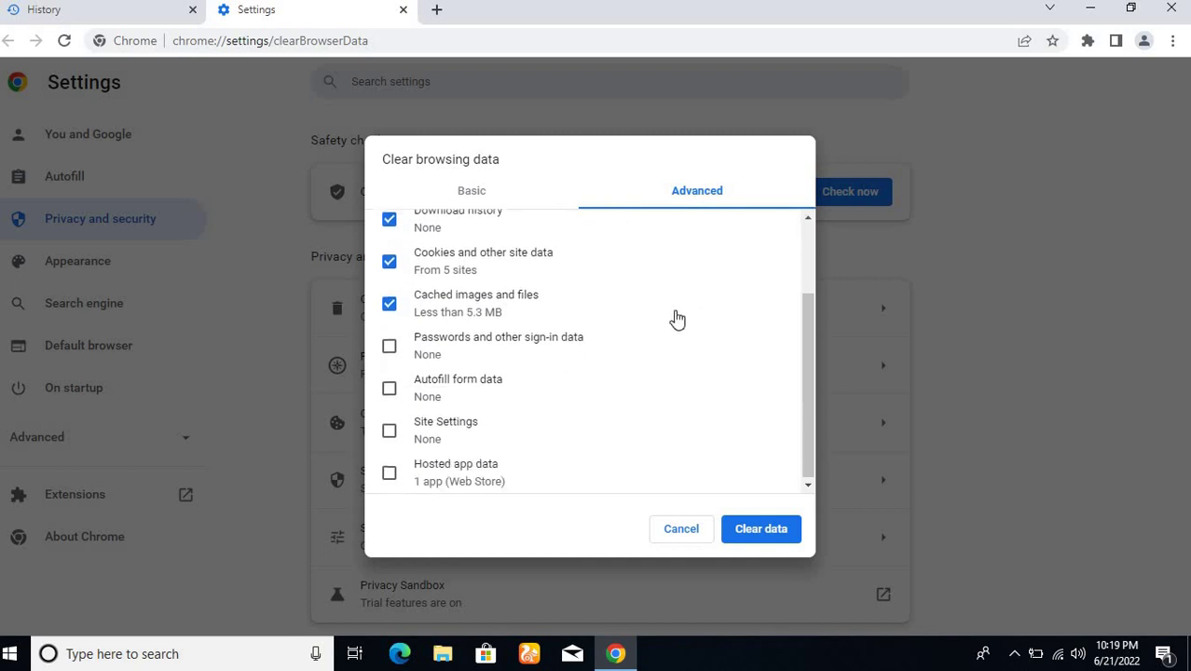
{"action": "left_click", "coordinate": [389, 345]}
{"action": "left_click", "coordinate": [388, 387]}
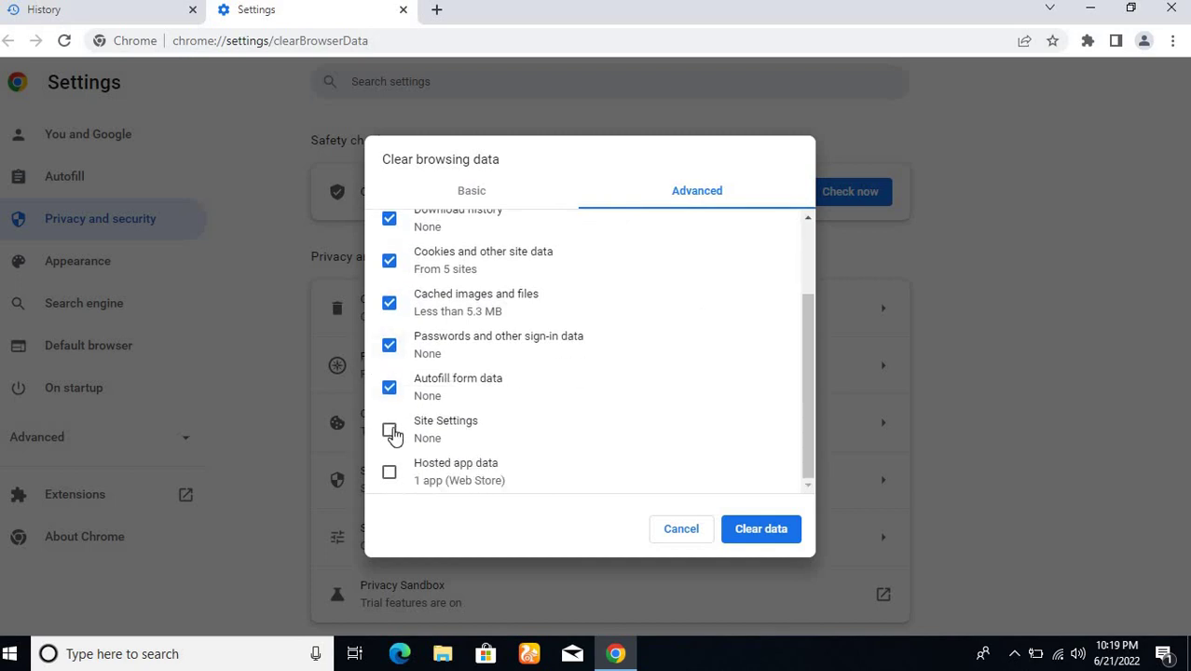
{"action": "left_click", "coordinate": [389, 430]}
{"action": "left_click", "coordinate": [389, 471]}
Set the time range to All time and clear the selected browsing data.
{"action": "scroll", "coordinate": [662, 440], "scroll_direction": "up", "scroll_amount": 2}
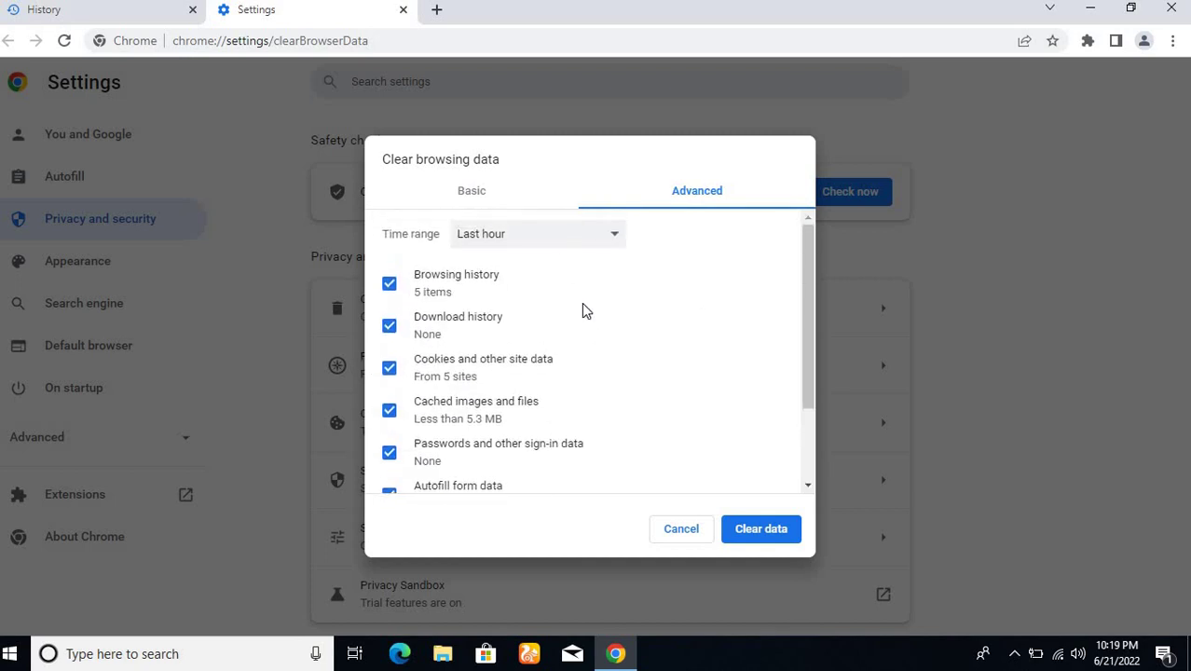
{"action": "left_click", "coordinate": [564, 240]}
{"action": "left_click", "coordinate": [544, 315]}
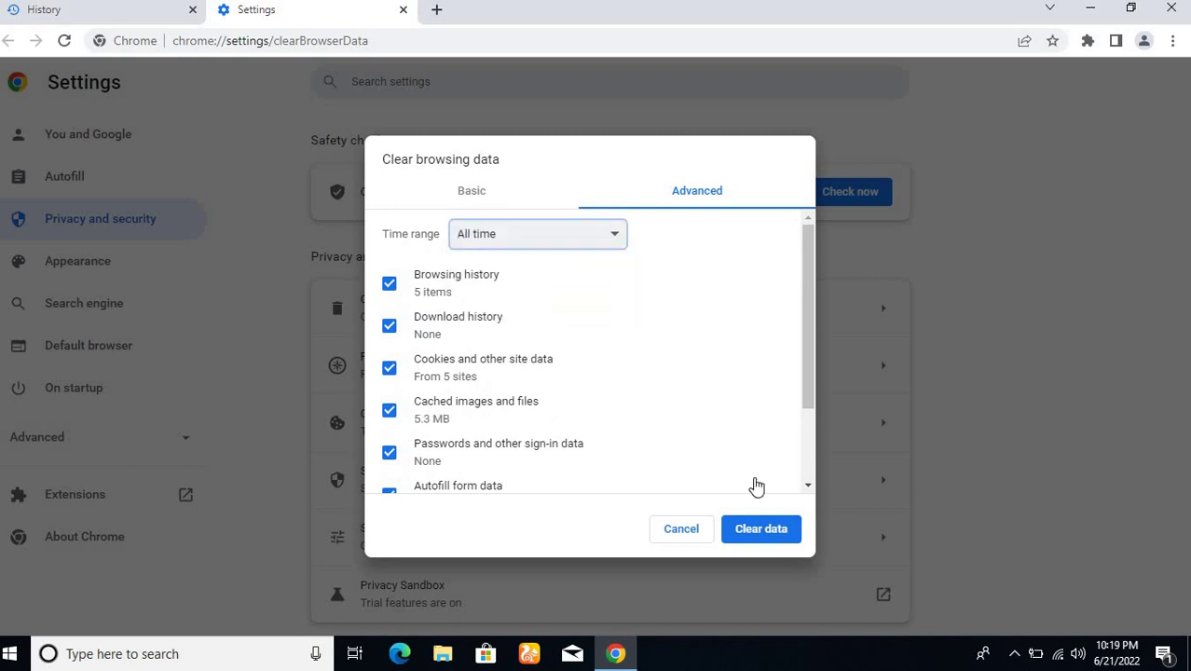
{"action": "left_click", "coordinate": [770, 529]}
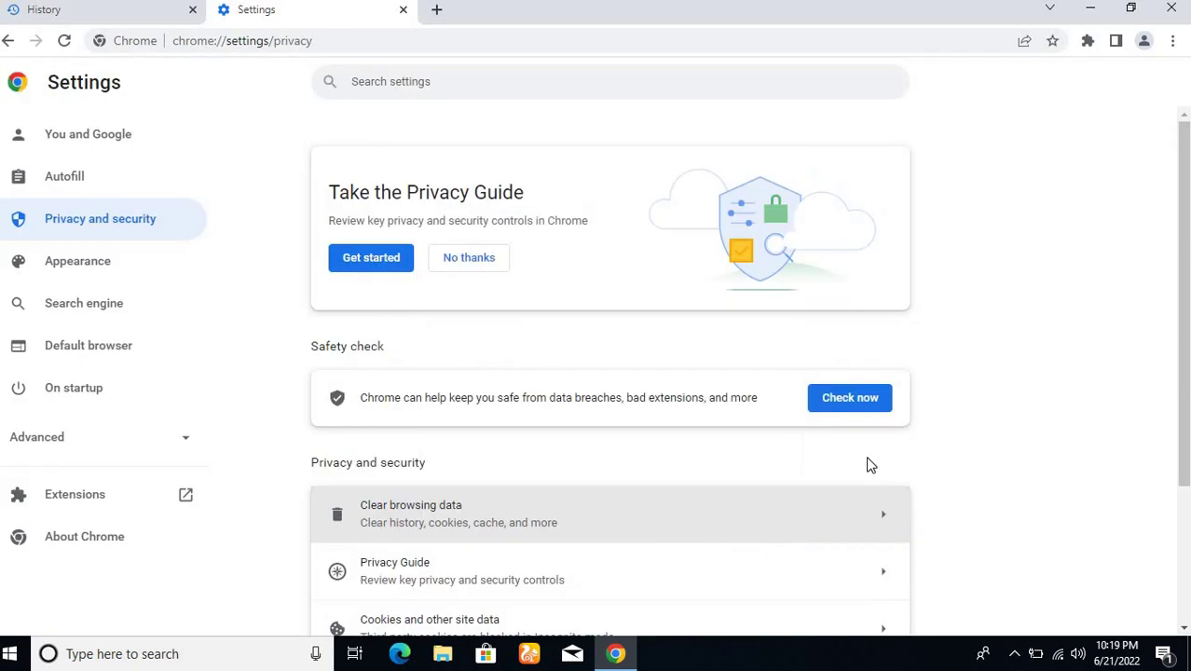
Open a new Incognito window, maximize it and examine the entries of its main menu.
{"action": "left_click", "coordinate": [1173, 41]}
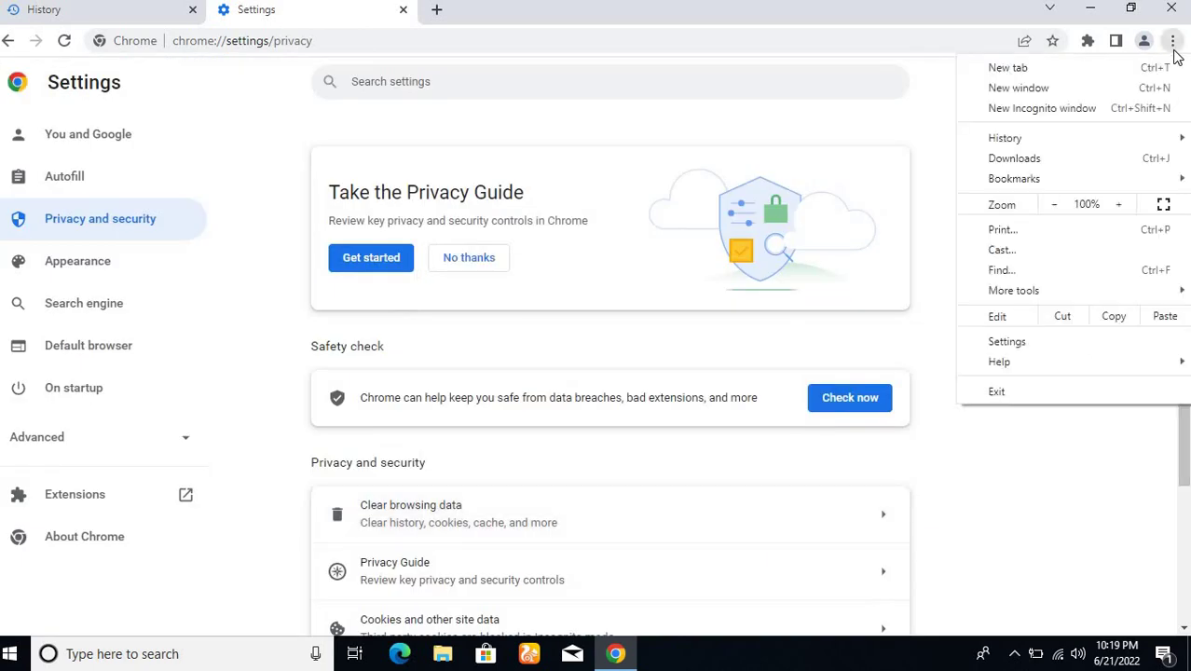
{"action": "left_click", "coordinate": [1131, 110]}
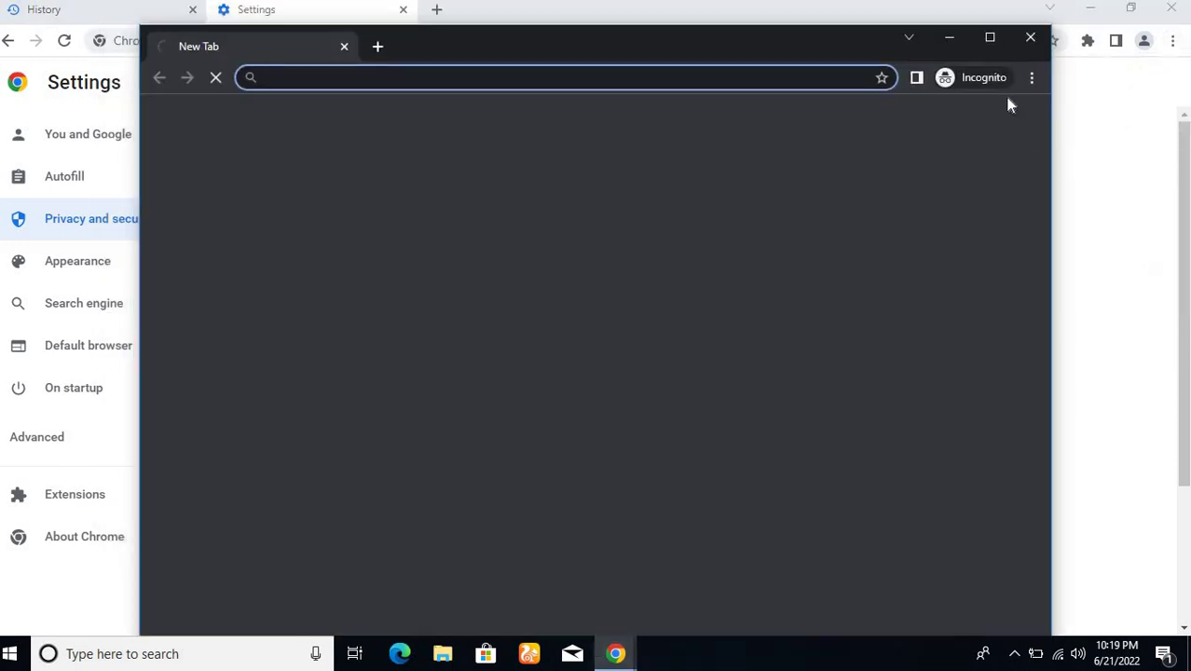
{"action": "left_click", "coordinate": [990, 37]}
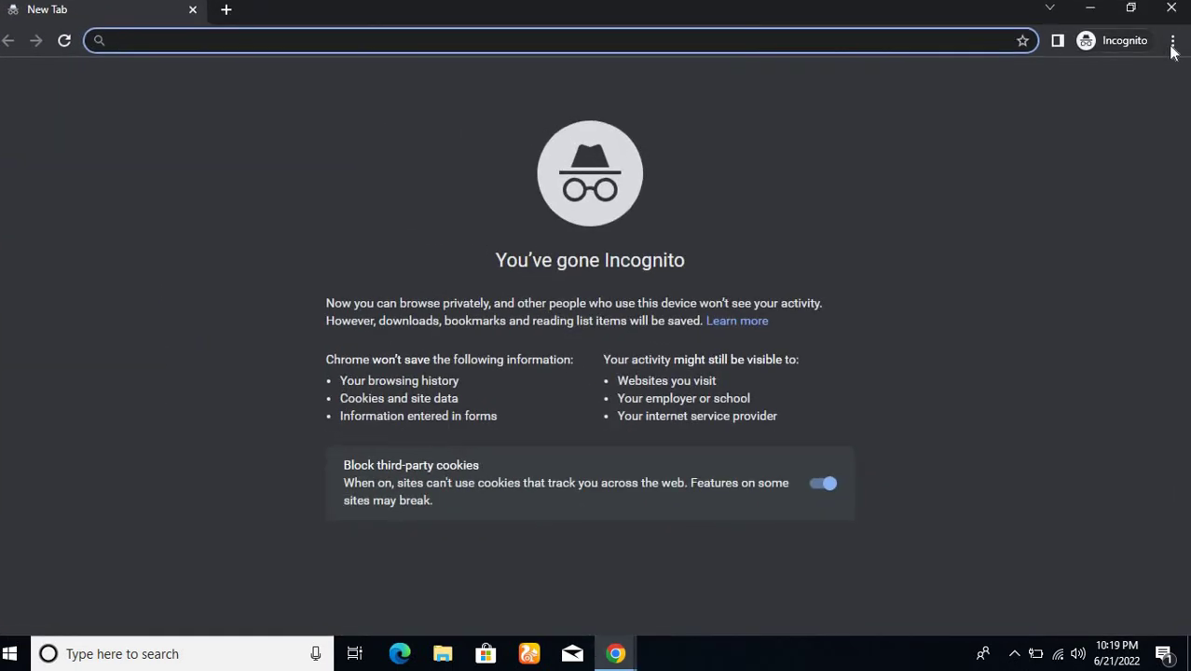
{"action": "left_click", "coordinate": [1172, 40]}
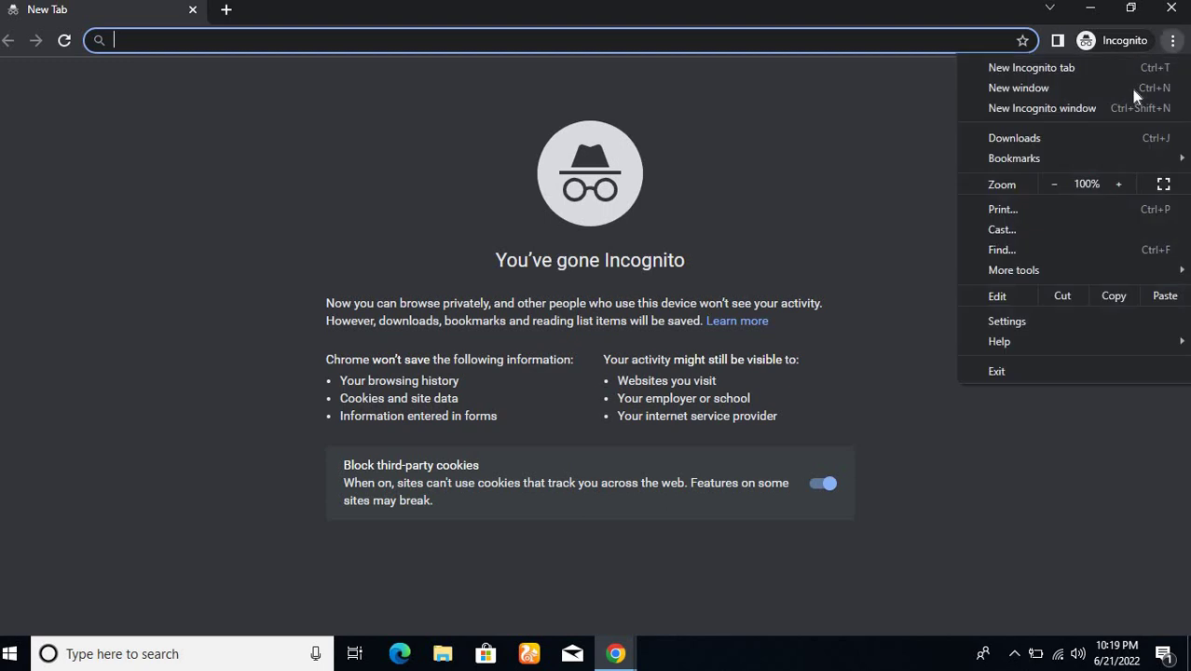
{"action": "left_click", "coordinate": [873, 154]}
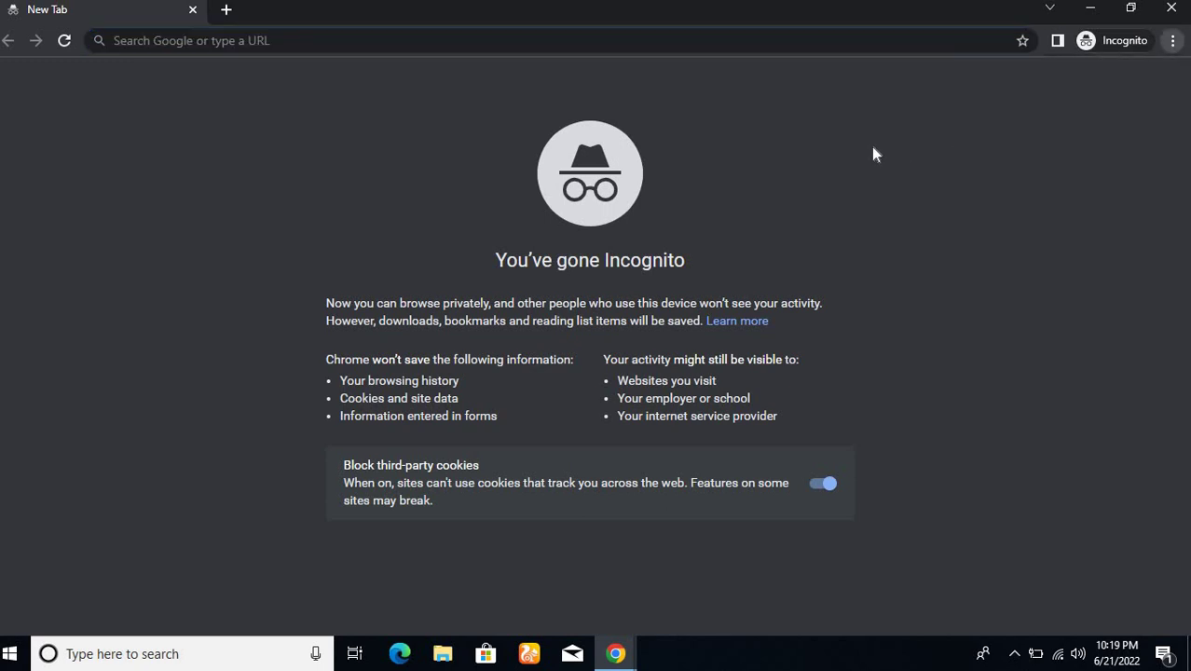
{"action": "left_click", "coordinate": [1172, 40]}
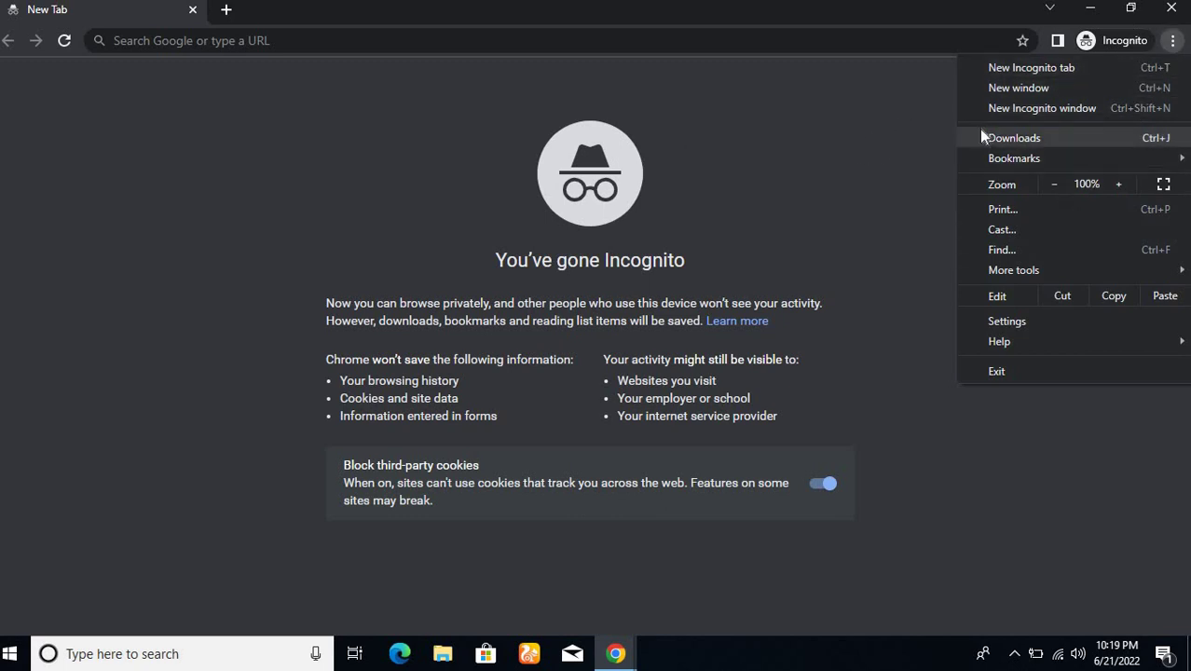
Close the Incognito window and the remaining Chrome window with the settings page.
{"action": "left_click", "coordinate": [1176, 13]}
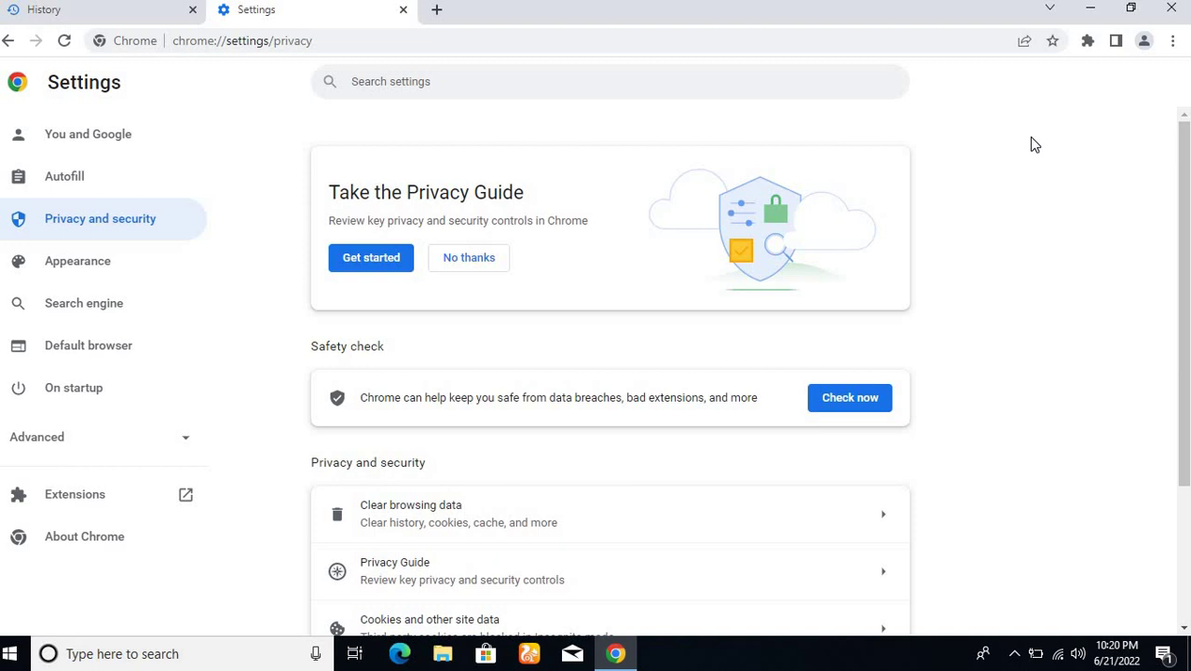
{"action": "left_click", "coordinate": [1172, 8]}
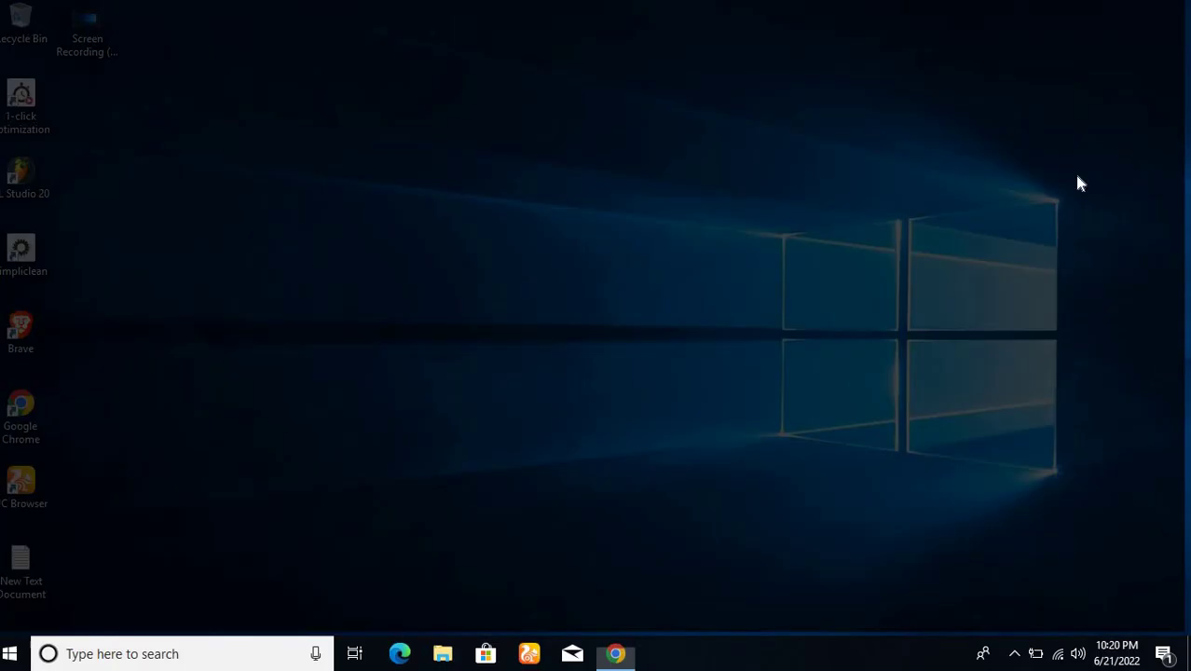
{"action": "left_click", "coordinate": [236, 654]}
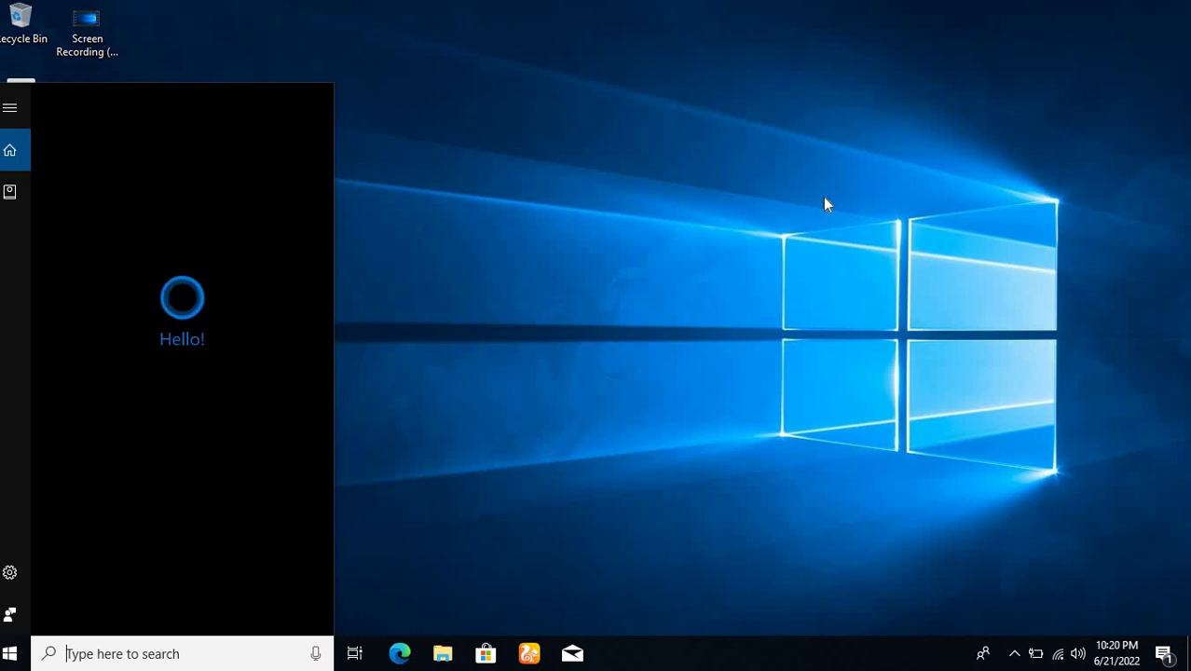
{"action": "left_click", "coordinate": [692, 145]}
{"action": "right_click", "coordinate": [569, 82]}
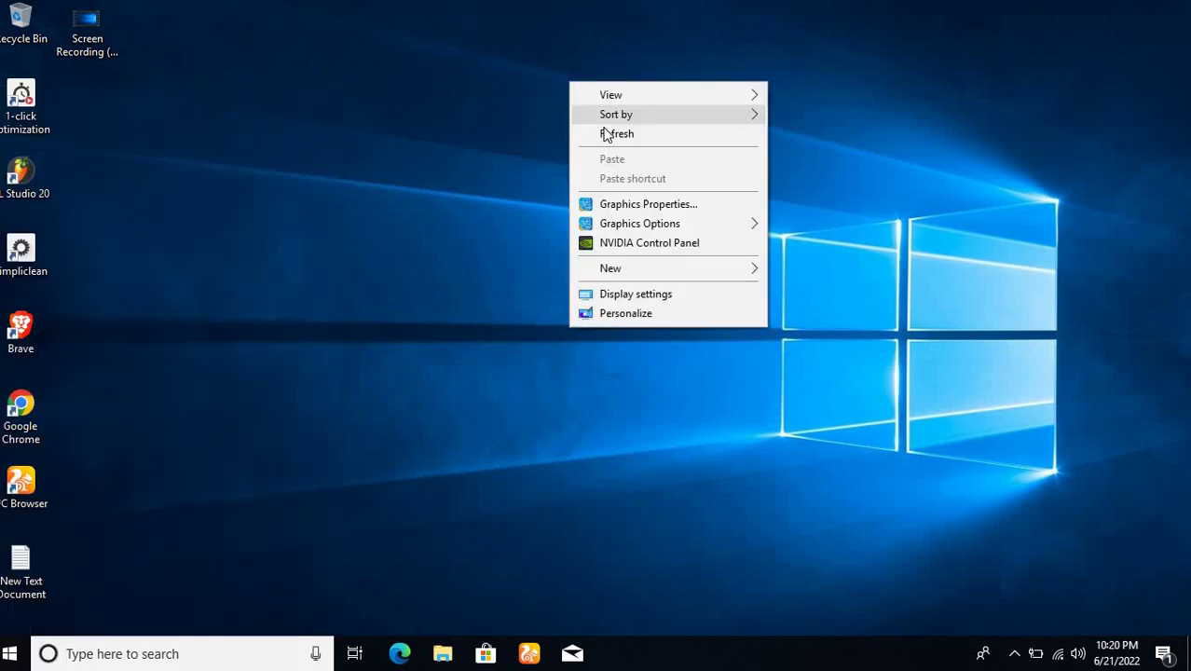
{"action": "left_click", "coordinate": [522, 204]}
{"action": "left_click", "coordinate": [203, 661]}
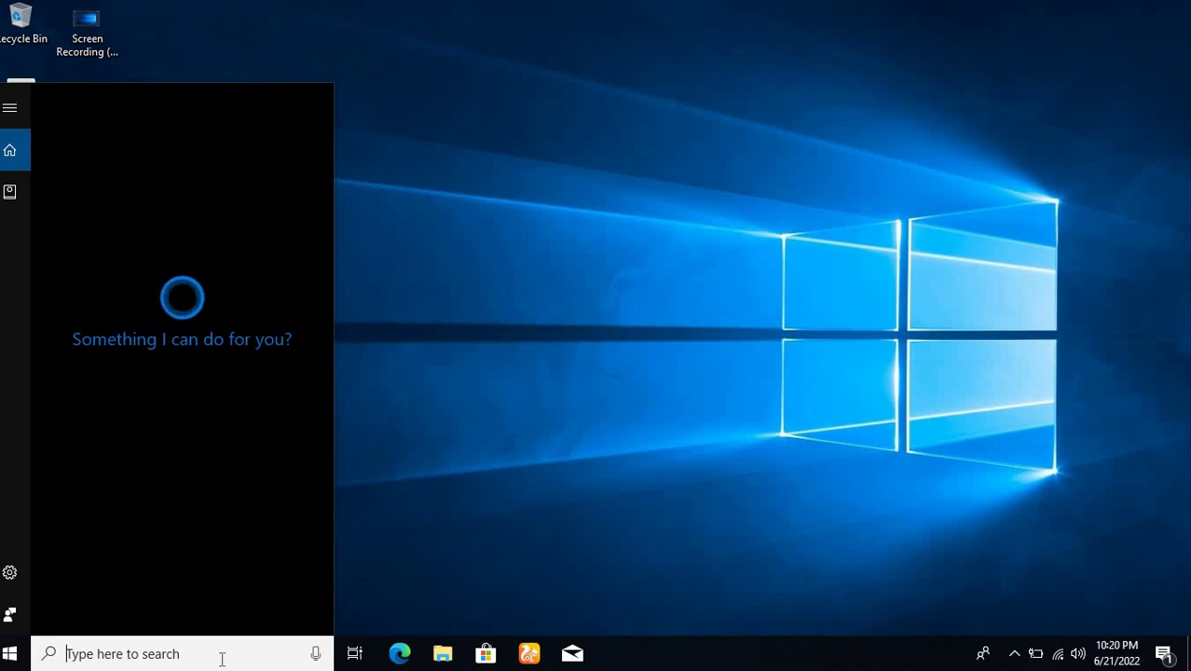
{"action": "type", "text": "cmd"}
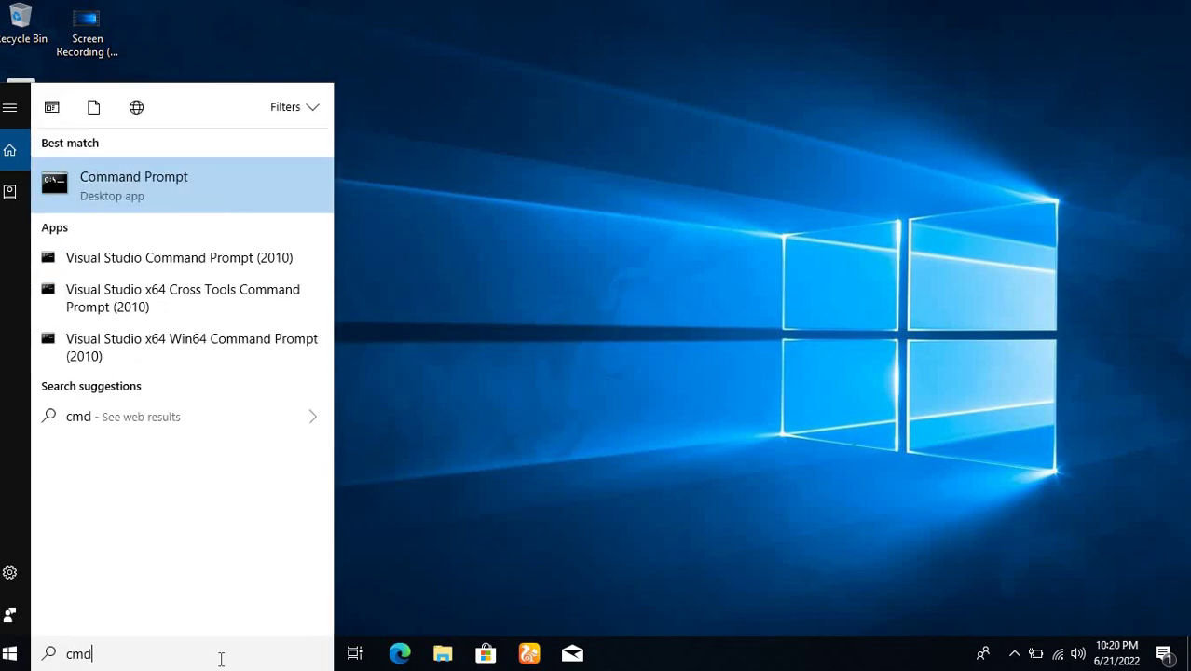
{"action": "key", "text": "Return"}
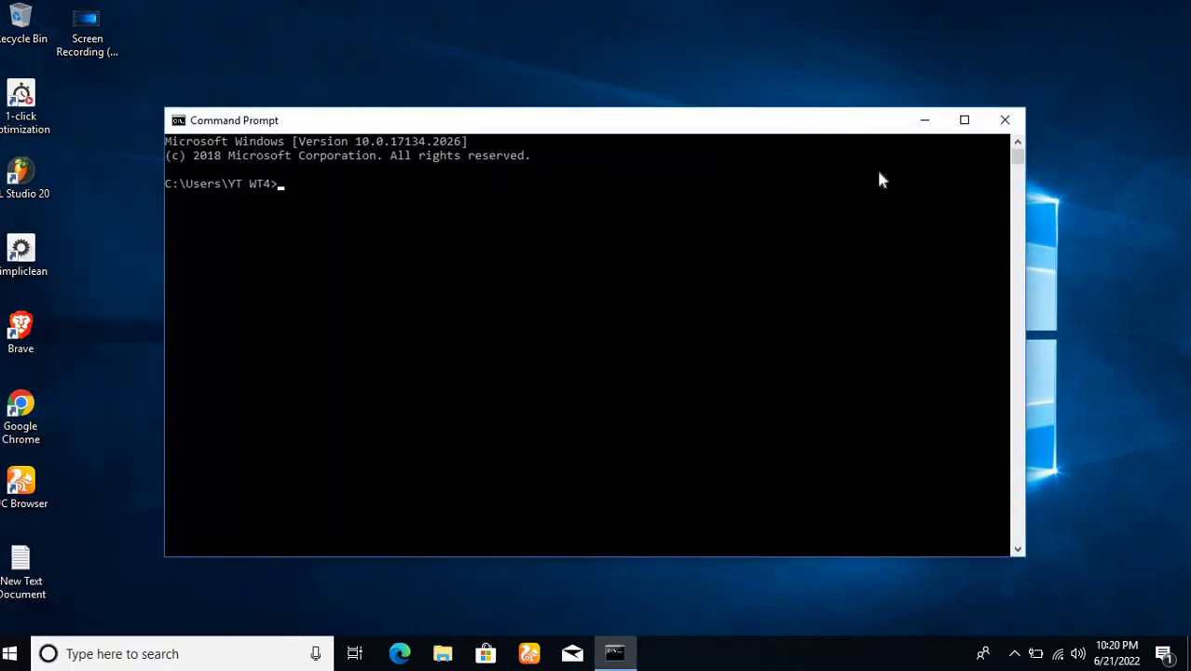
{"action": "left_click", "coordinate": [1015, 127]}
Search Windows for cmd and run Command Prompt as administrator.
{"action": "left_click", "coordinate": [177, 664]}
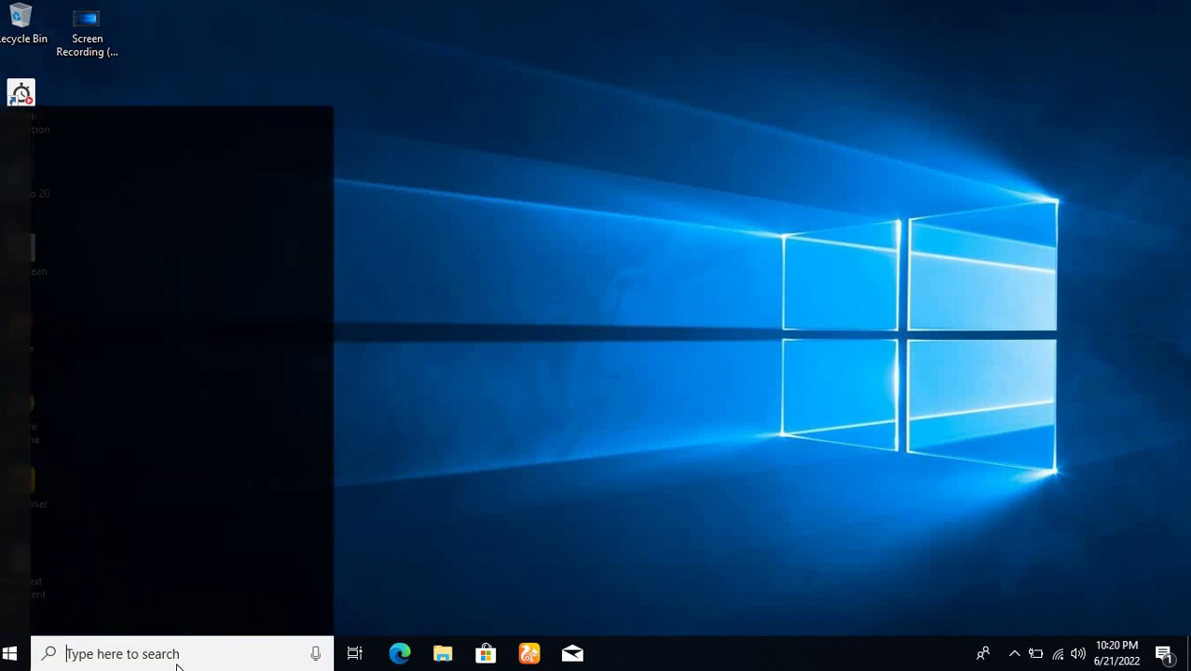
{"action": "type", "text": "cmd"}
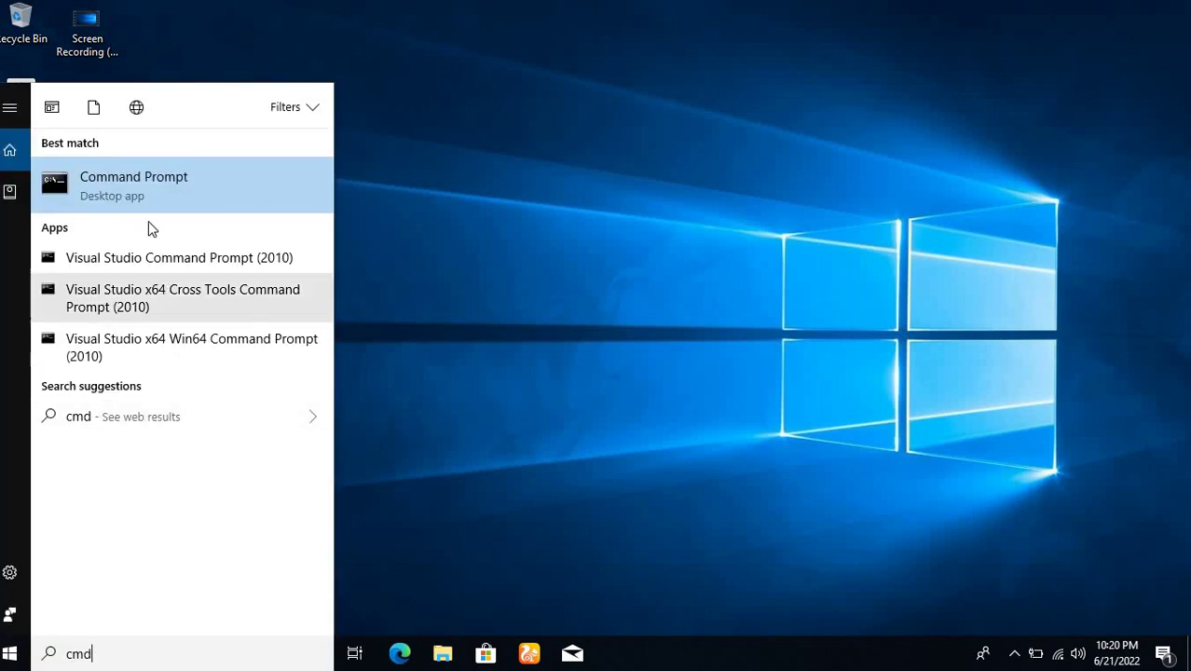
{"action": "right_click", "coordinate": [143, 183]}
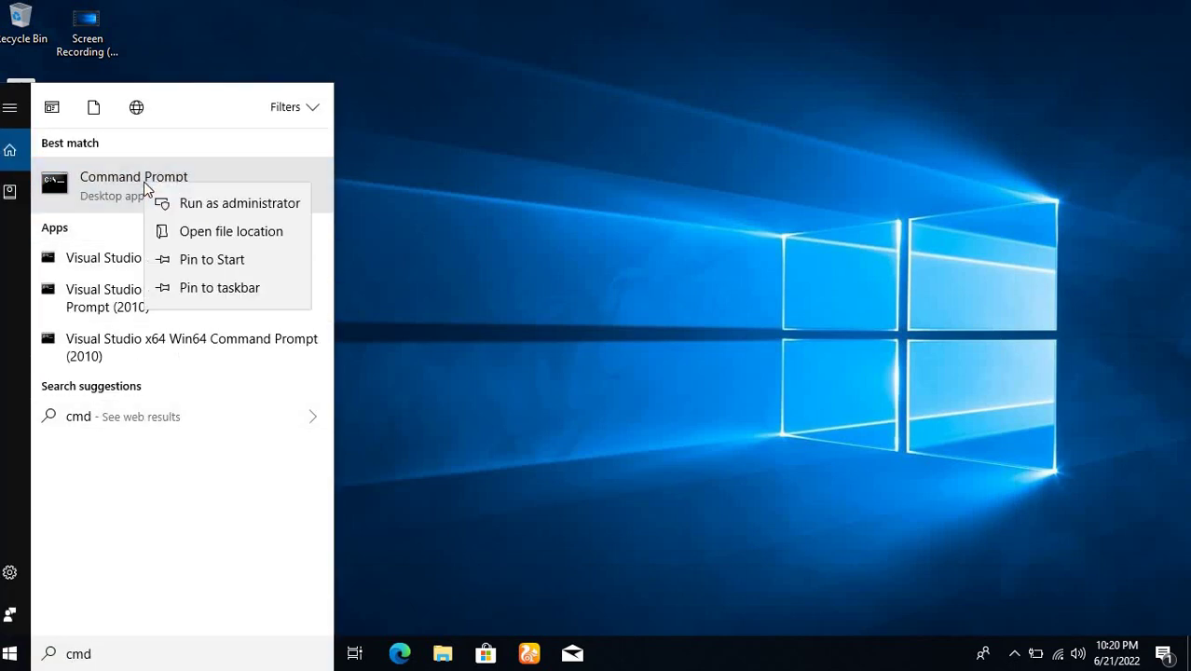
{"action": "left_click", "coordinate": [204, 205]}
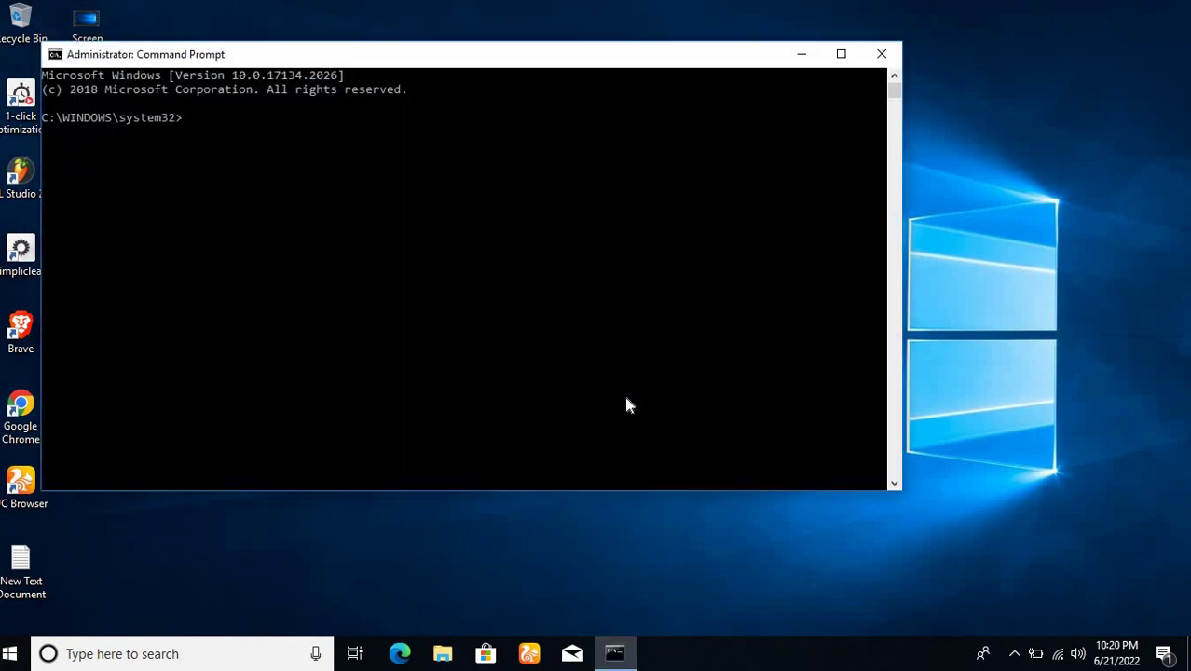
Flush the DNS resolver cache with ipconfig /flushdns and close the Command Prompt window.
{"action": "type", "text": "ipcon"}
{"action": "type", "text": "fig  /flushdns"}
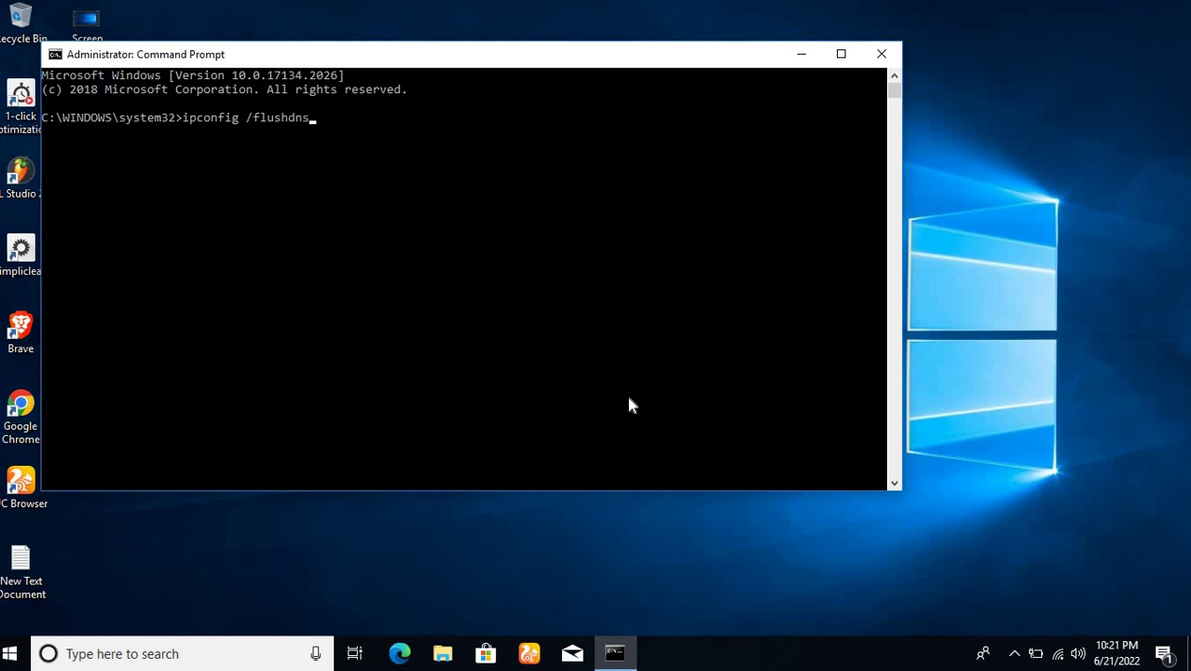
{"action": "key", "text": "Return"}
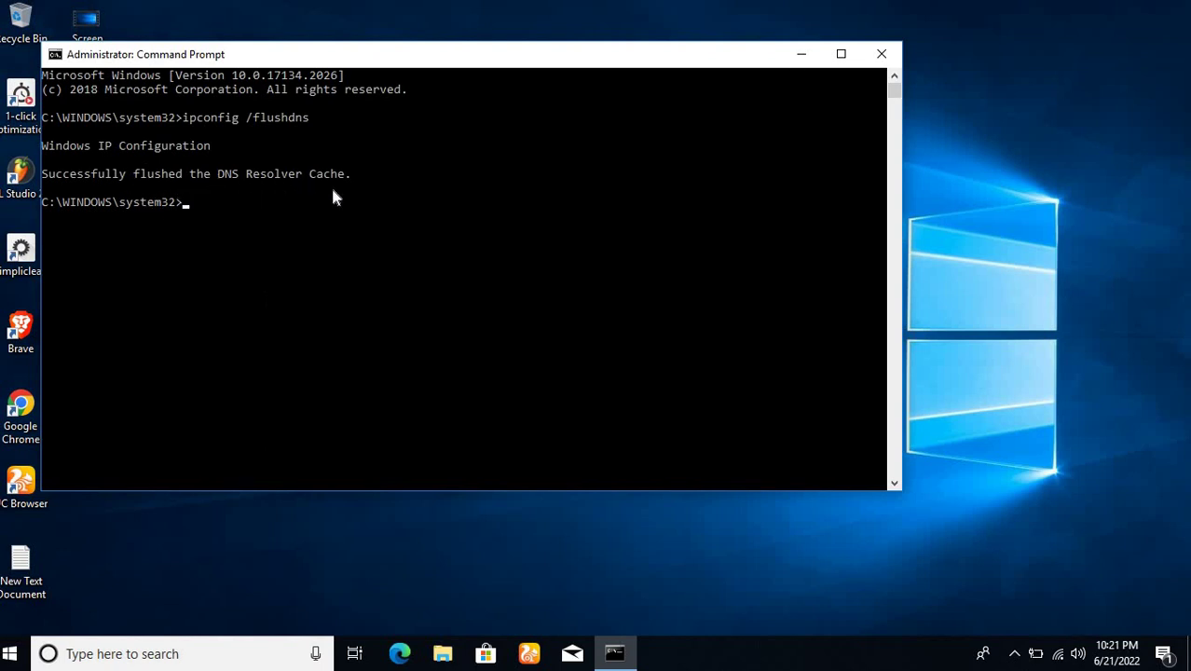
{"action": "left_click", "coordinate": [878, 53]}
Refresh the Windows desktop three times.
{"action": "right_click", "coordinate": [553, 82]}
{"action": "left_click", "coordinate": [573, 133]}
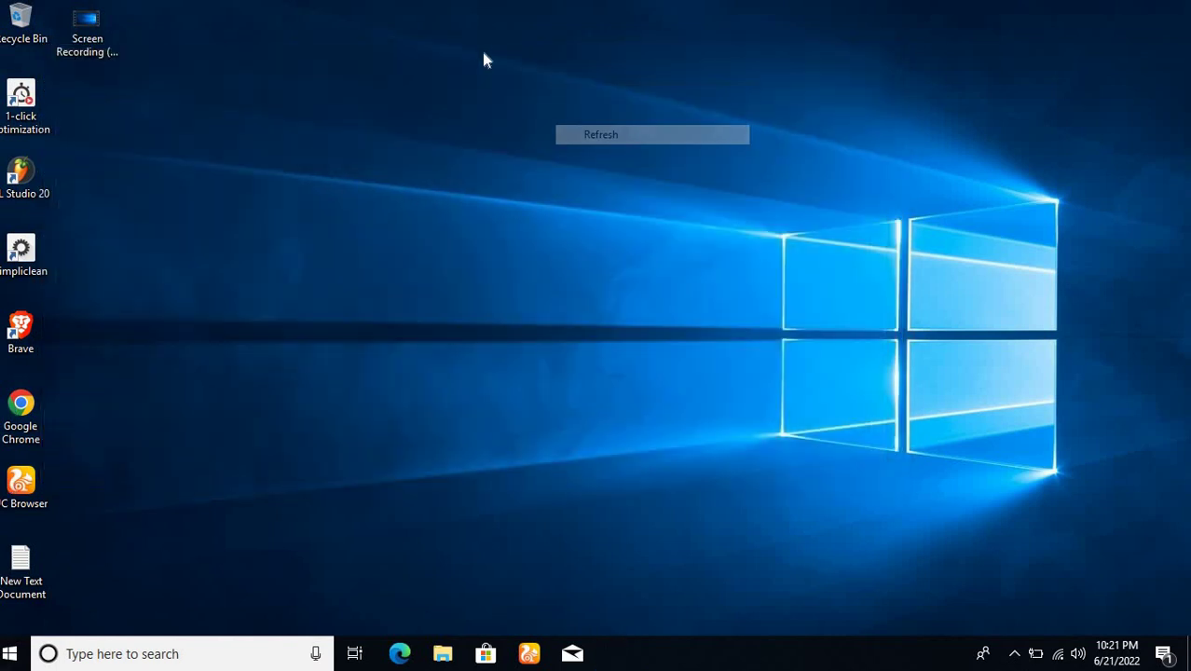
{"action": "right_click", "coordinate": [483, 54]}
{"action": "left_click", "coordinate": [529, 105]}
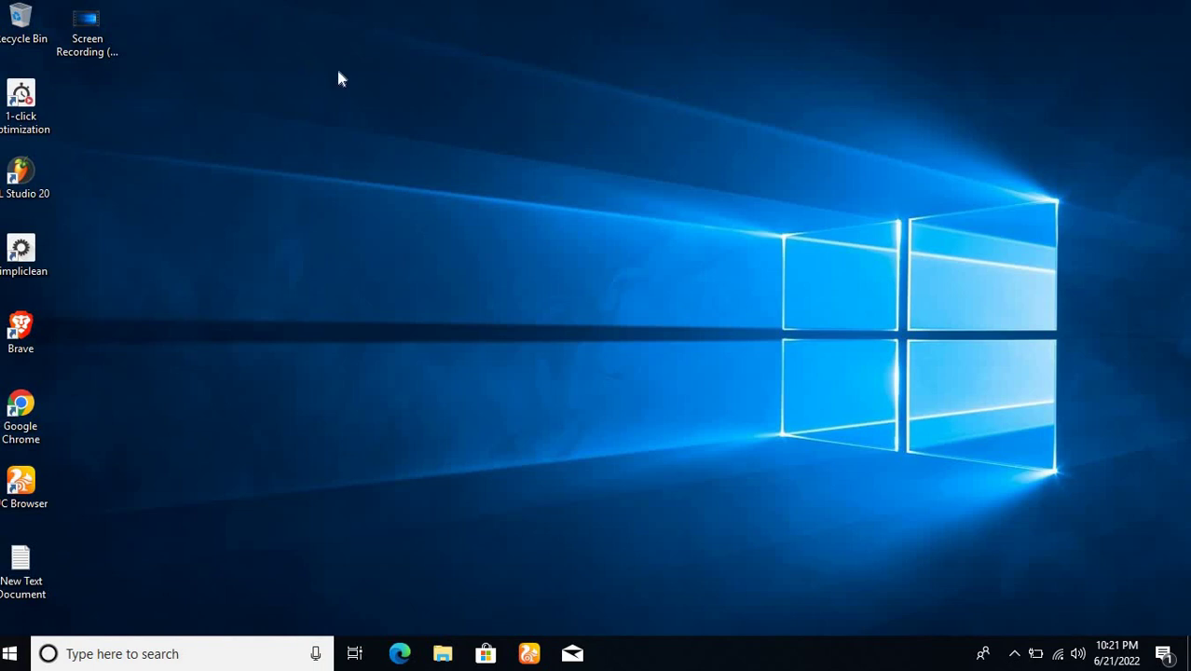
{"action": "right_click", "coordinate": [403, 71]}
{"action": "left_click", "coordinate": [437, 122]}
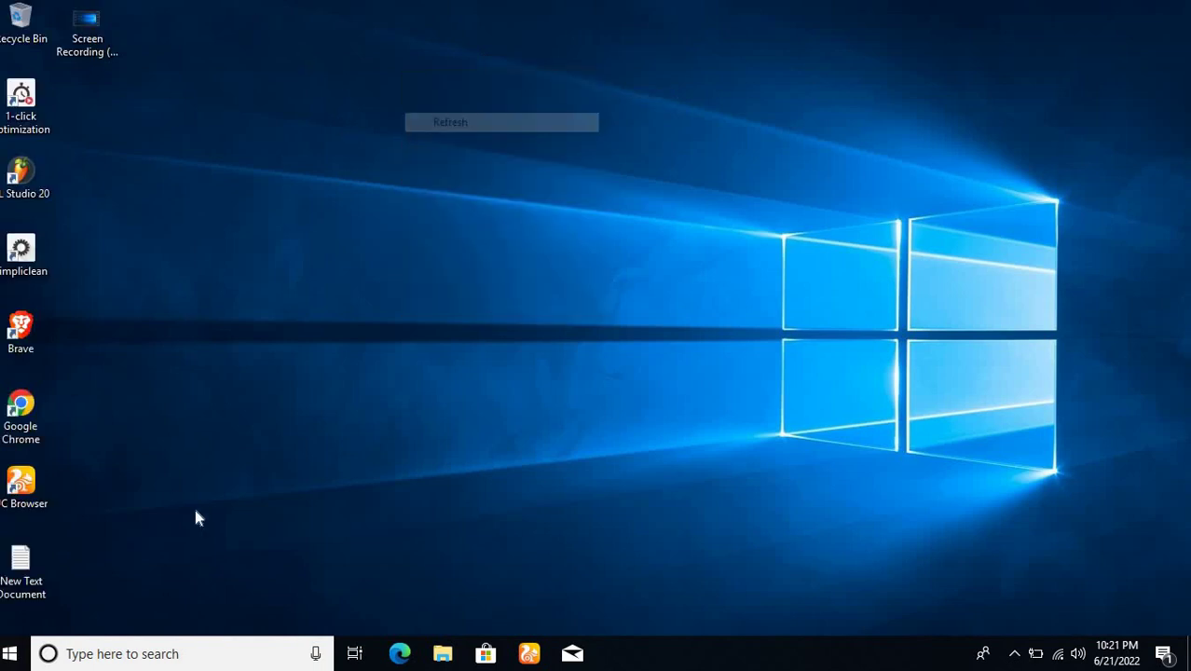
Search Windows for run and open the Windows Temp folder by running temp in the Run dialog.
{"action": "left_click", "coordinate": [198, 655]}
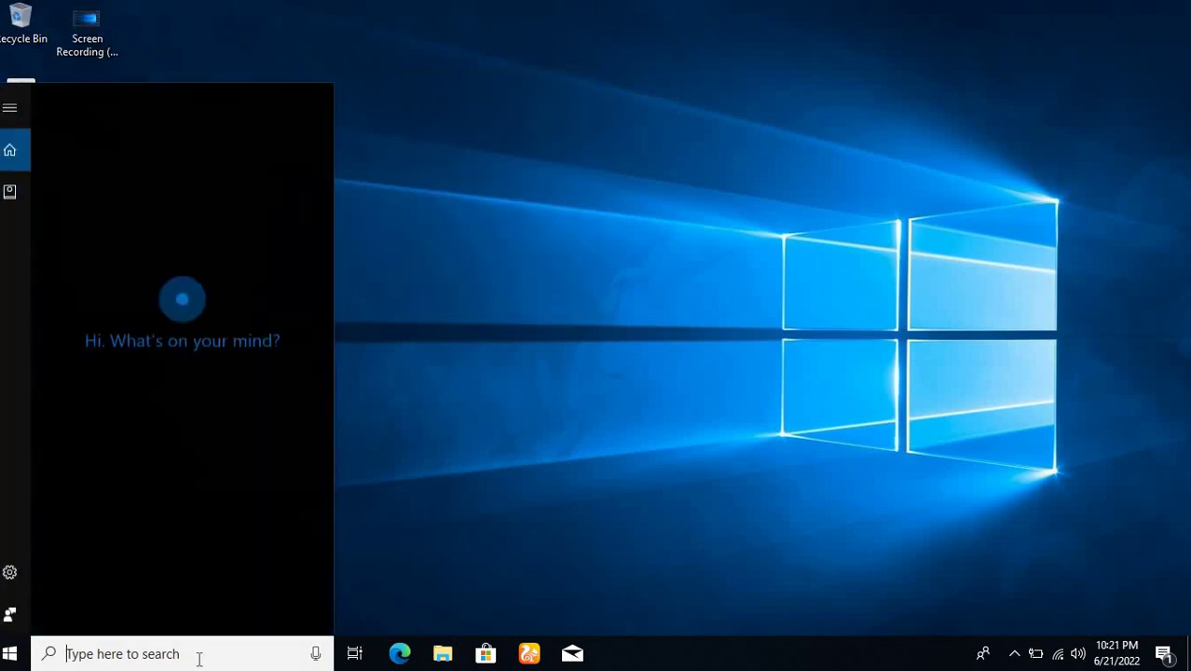
{"action": "type", "text": "run"}
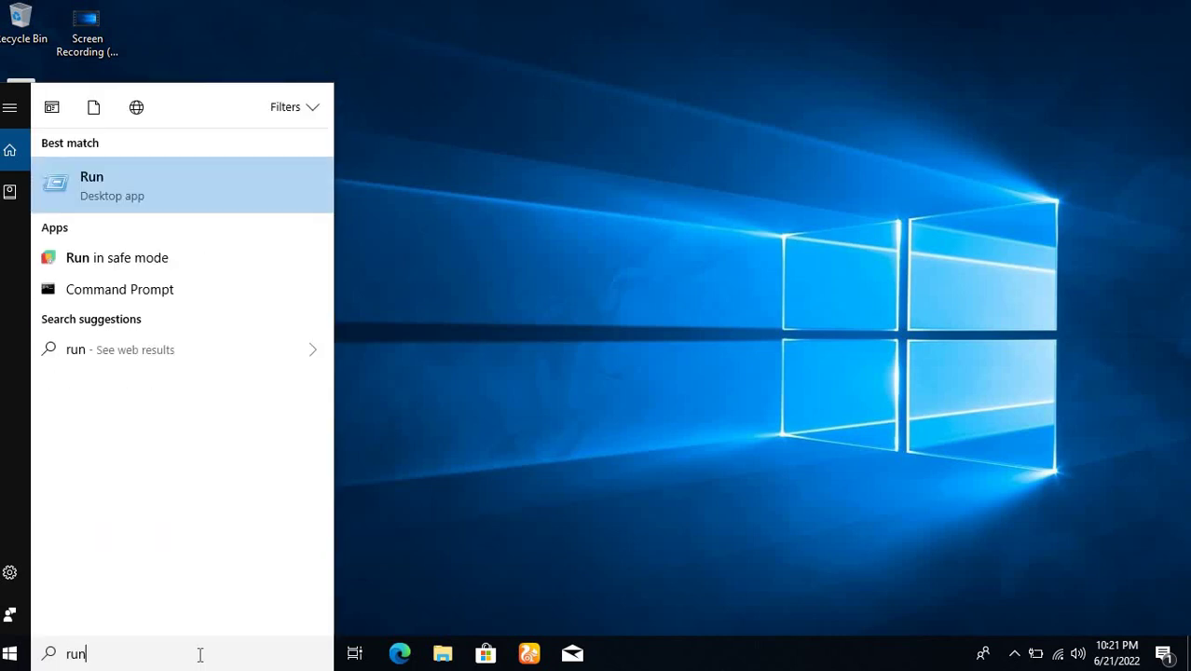
{"action": "key", "text": "Return"}
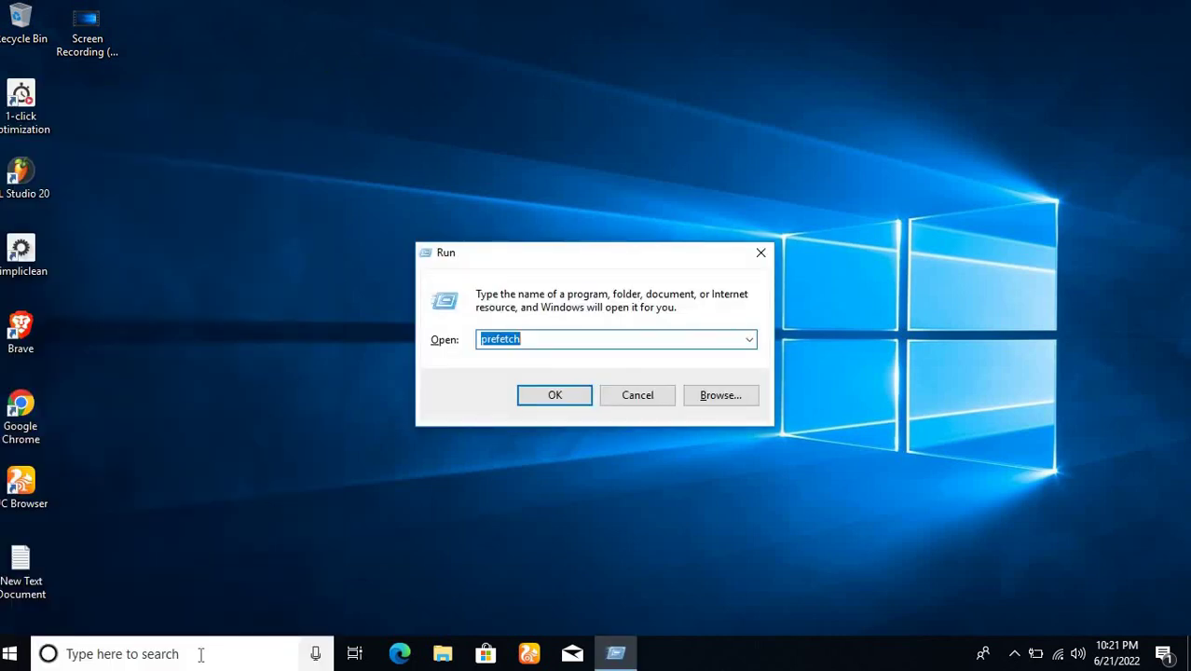
{"action": "key", "text": "BackSpace"}
{"action": "type", "text": "temp"}
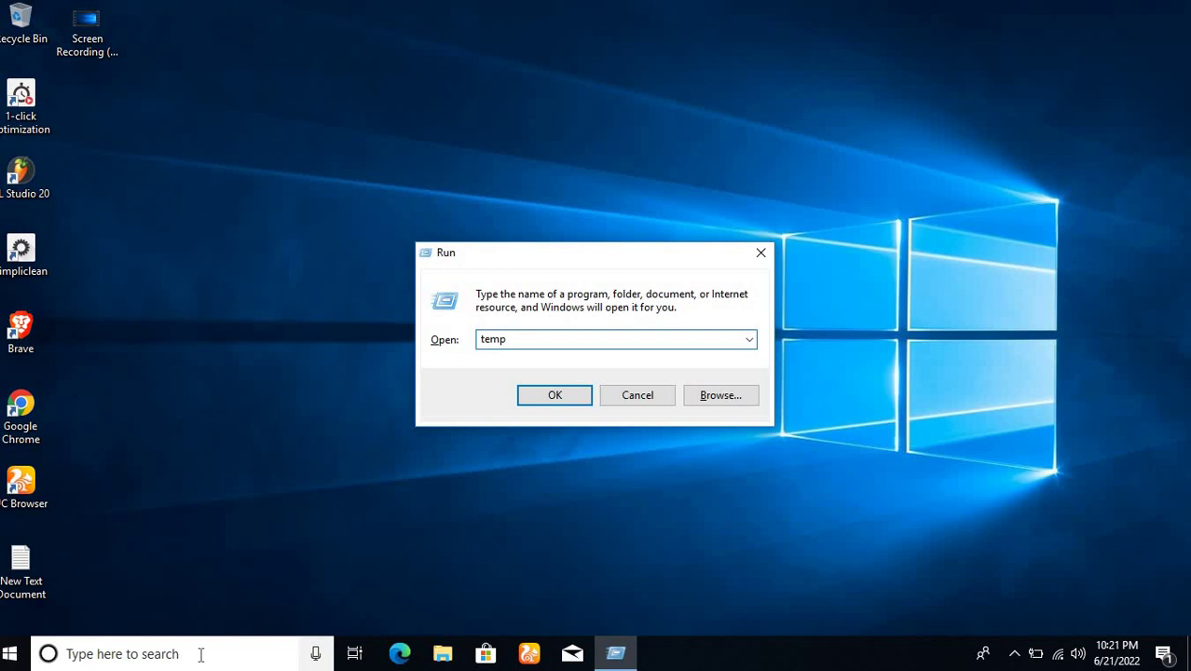
{"action": "key", "text": "Return"}
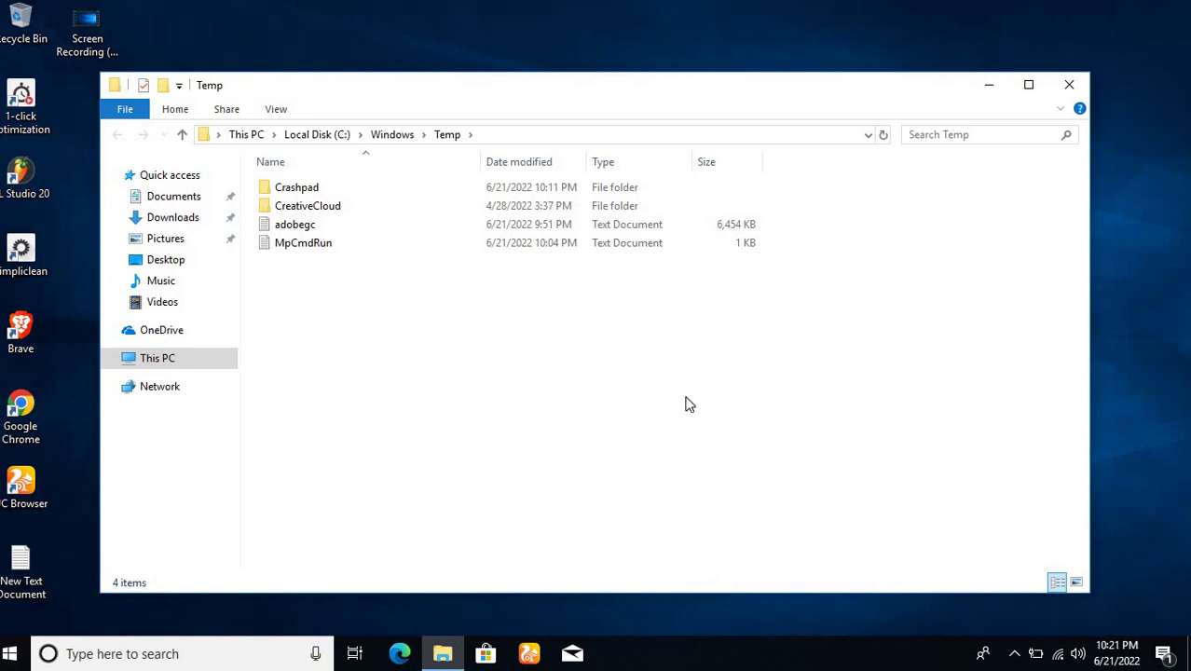
Delete all items in the Windows Temp folder, skipping those in use, and close the folder window.
{"action": "left_click_drag", "start_coordinate": [686, 396], "coordinate": [417, 146]}
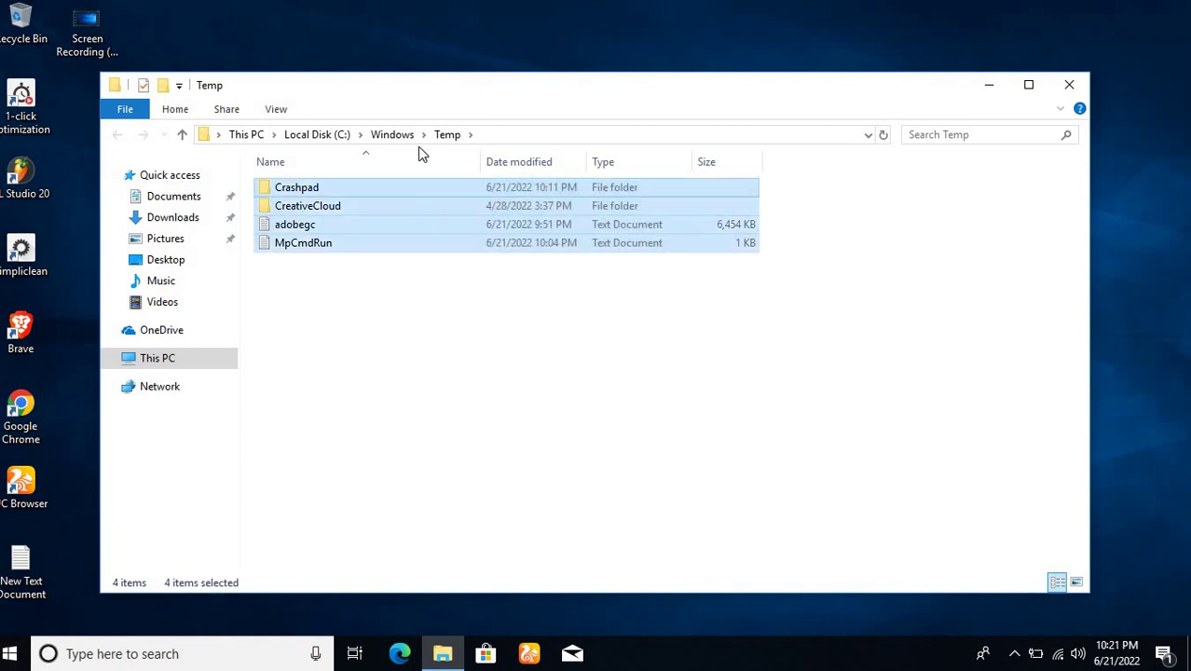
{"action": "key", "text": "Delete"}
{"action": "left_click", "coordinate": [545, 438]}
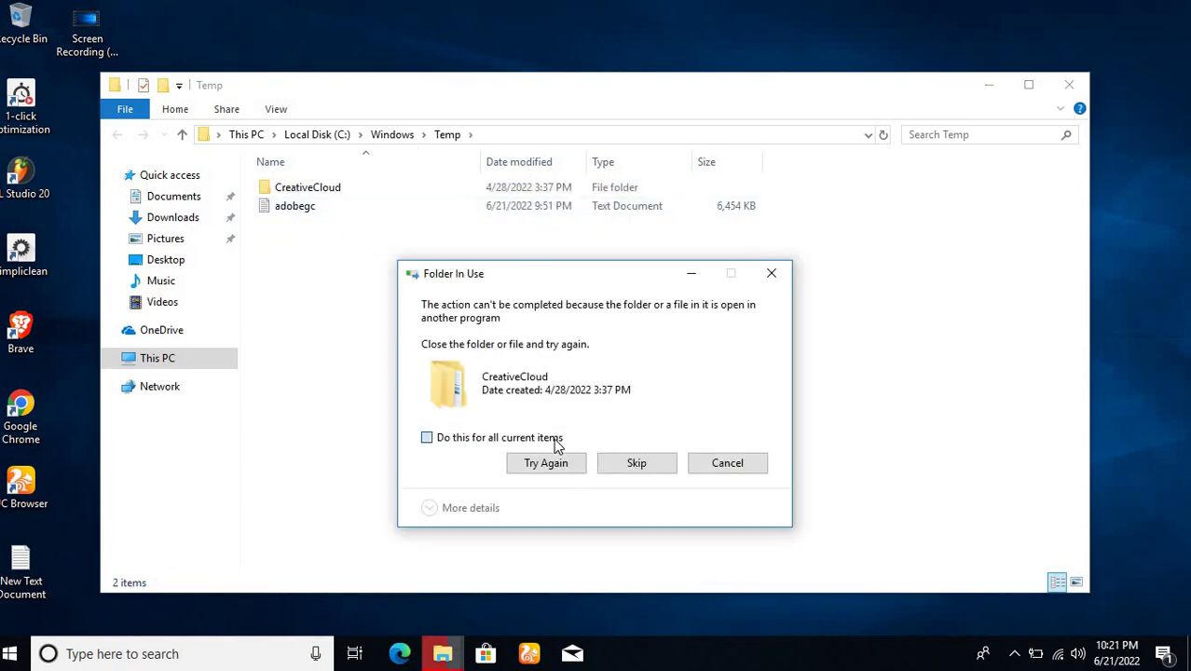
{"action": "left_click", "coordinate": [631, 463]}
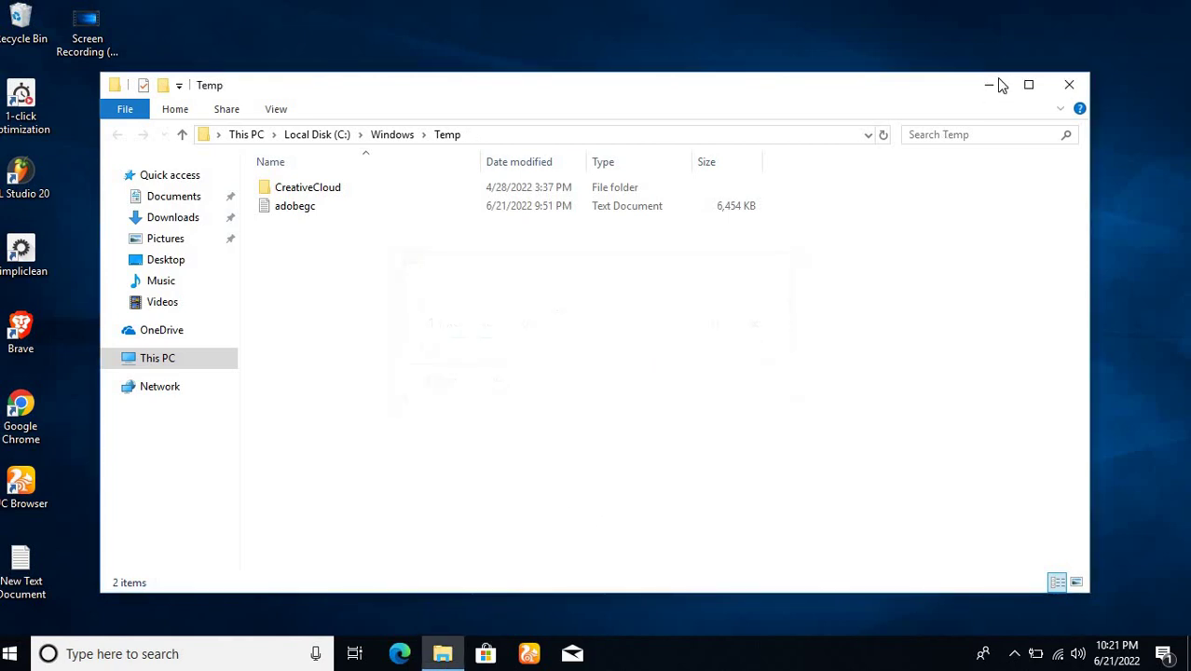
{"action": "left_click", "coordinate": [1069, 85]}
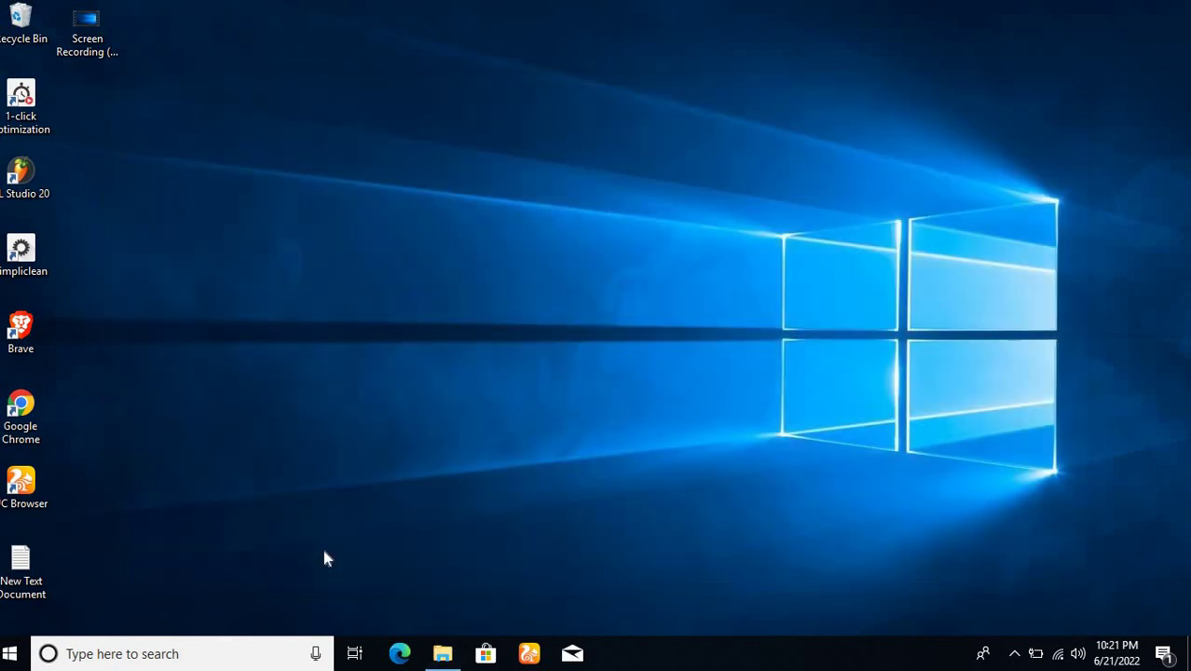
Search Windows for run and open the user's local Temp folder by running %temp% in the Run dialog.
{"action": "left_click", "coordinate": [218, 660]}
{"action": "type", "text": "run"}
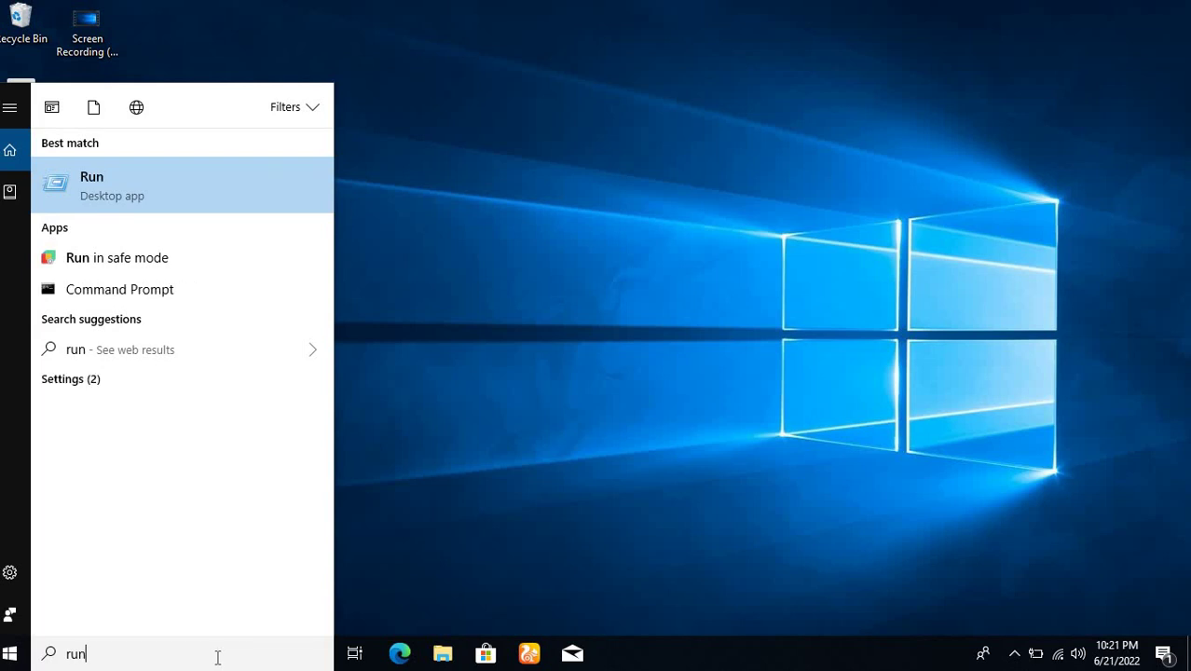
{"action": "key", "text": "Return"}
{"action": "key", "text": "BackSpace"}
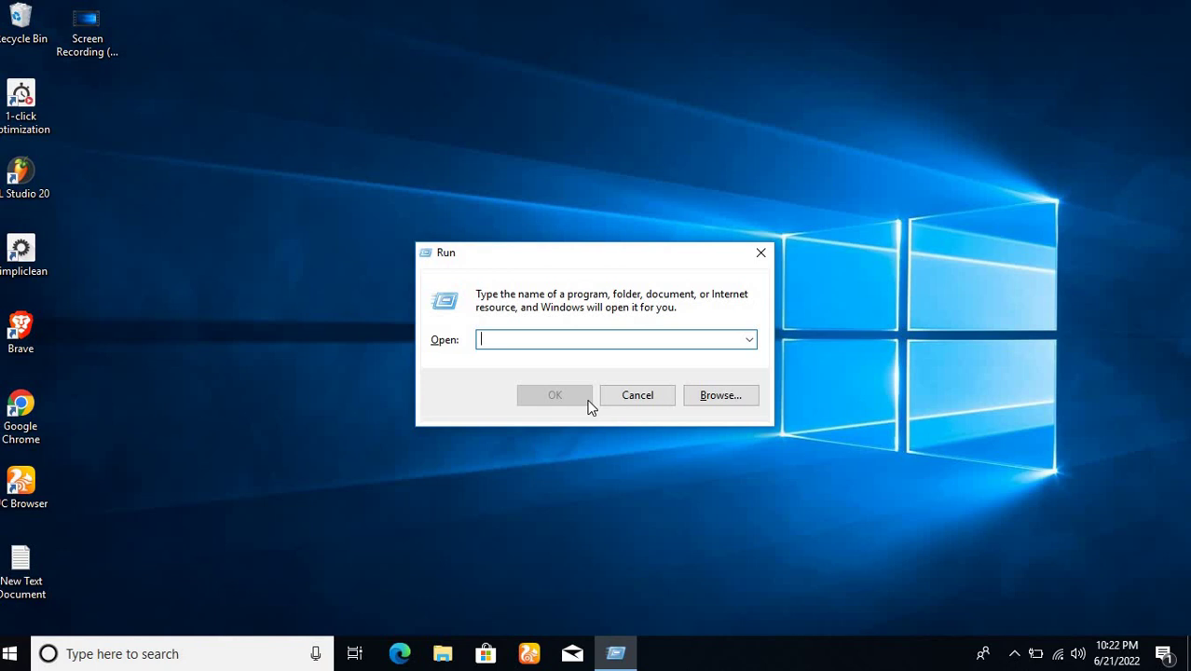
{"action": "type", "text": "%temp%"}
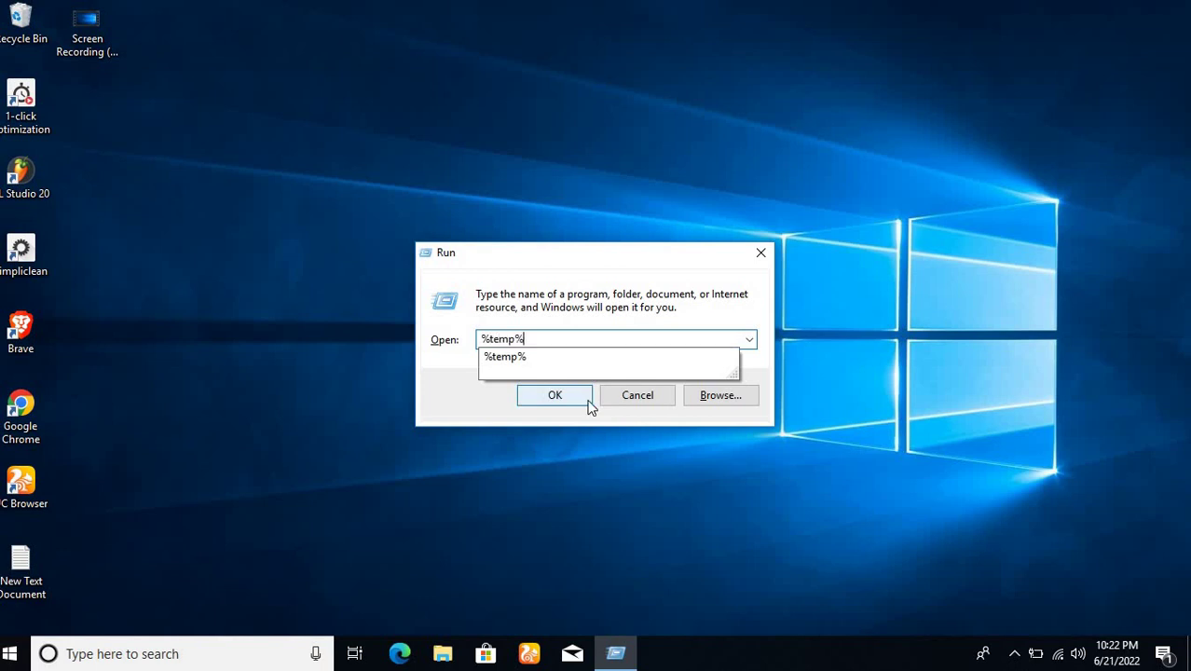
{"action": "key", "text": "Escape"}
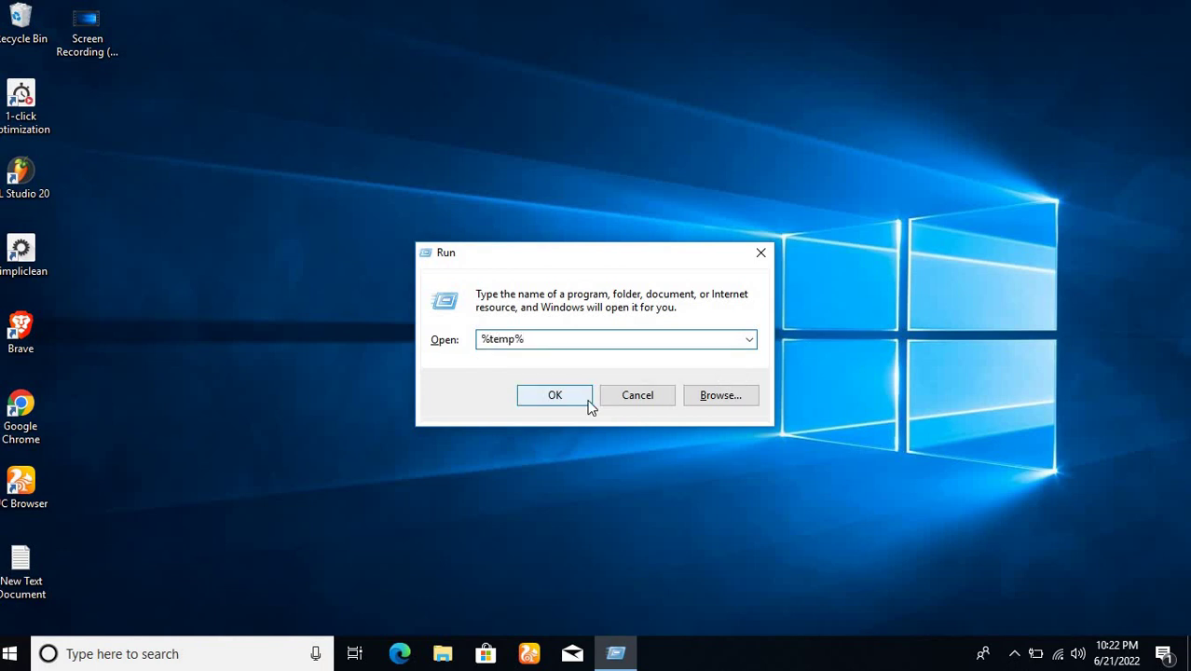
{"action": "left_click", "coordinate": [576, 398]}
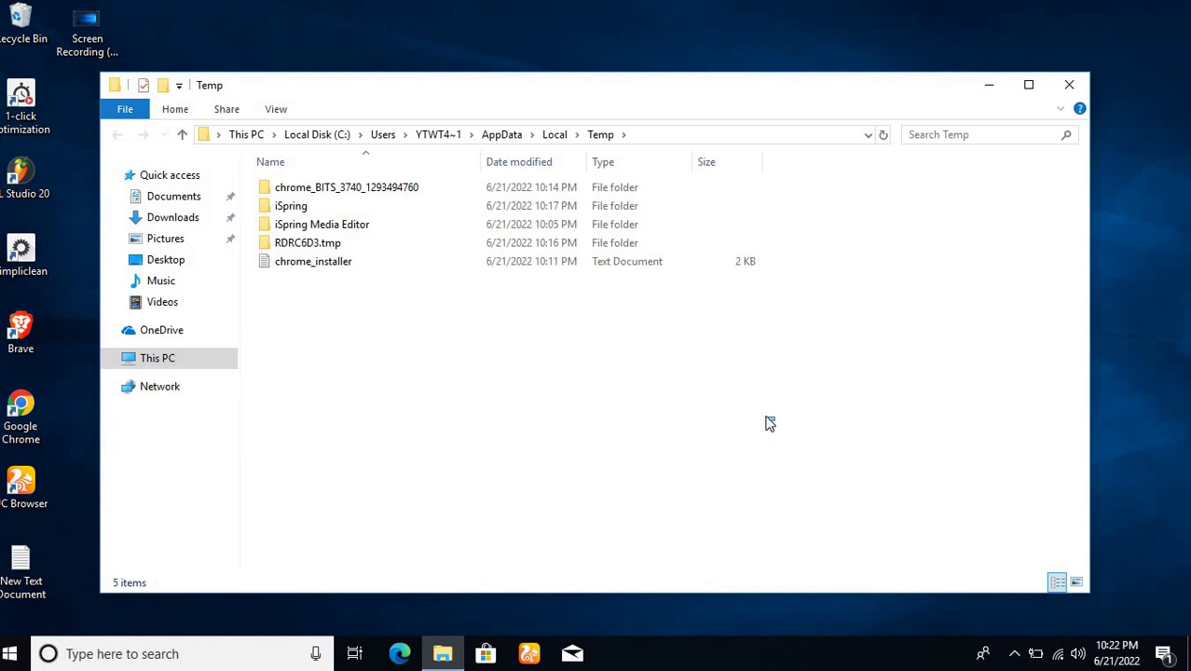
Delete everything in the user's AppData Temp folder, skip all in-use items, and close the folder window.
{"action": "left_click_drag", "start_coordinate": [747, 406], "coordinate": [390, 138]}
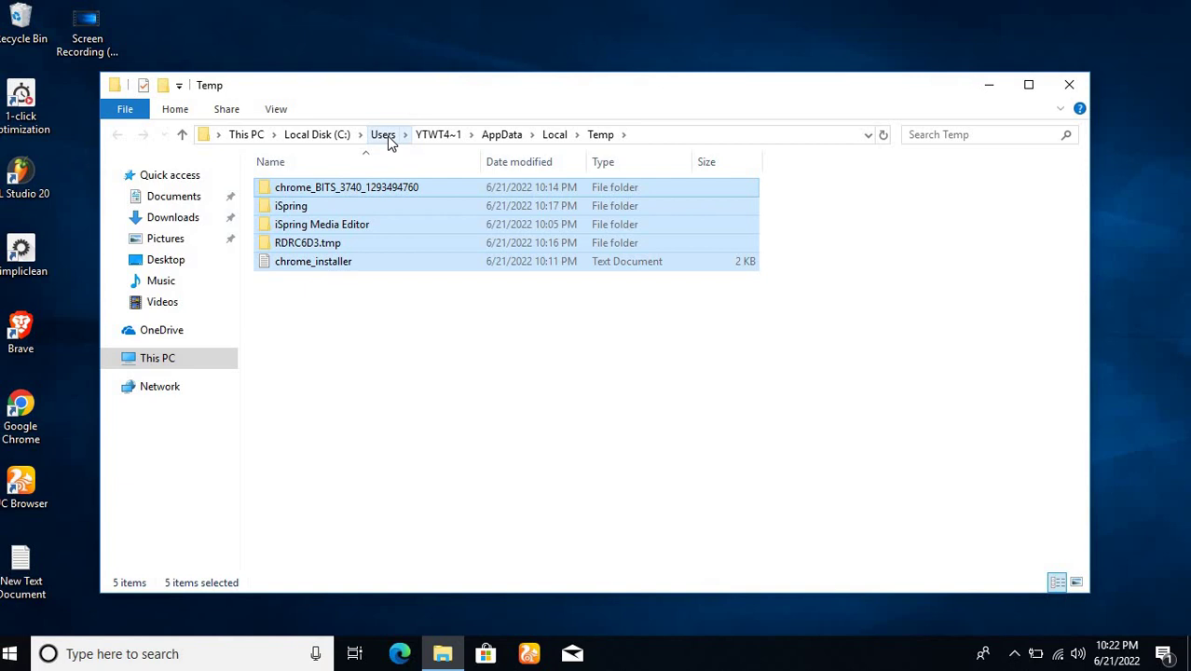
{"action": "key", "text": "Delete"}
{"action": "left_click", "coordinate": [524, 438]}
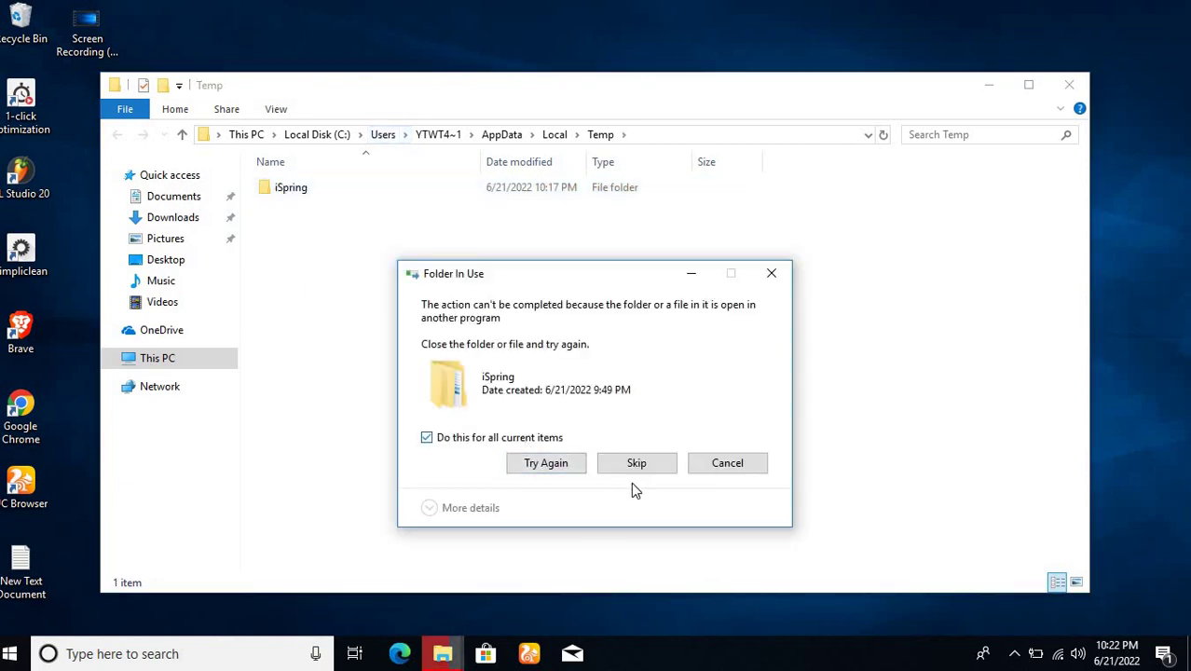
{"action": "left_click", "coordinate": [643, 464]}
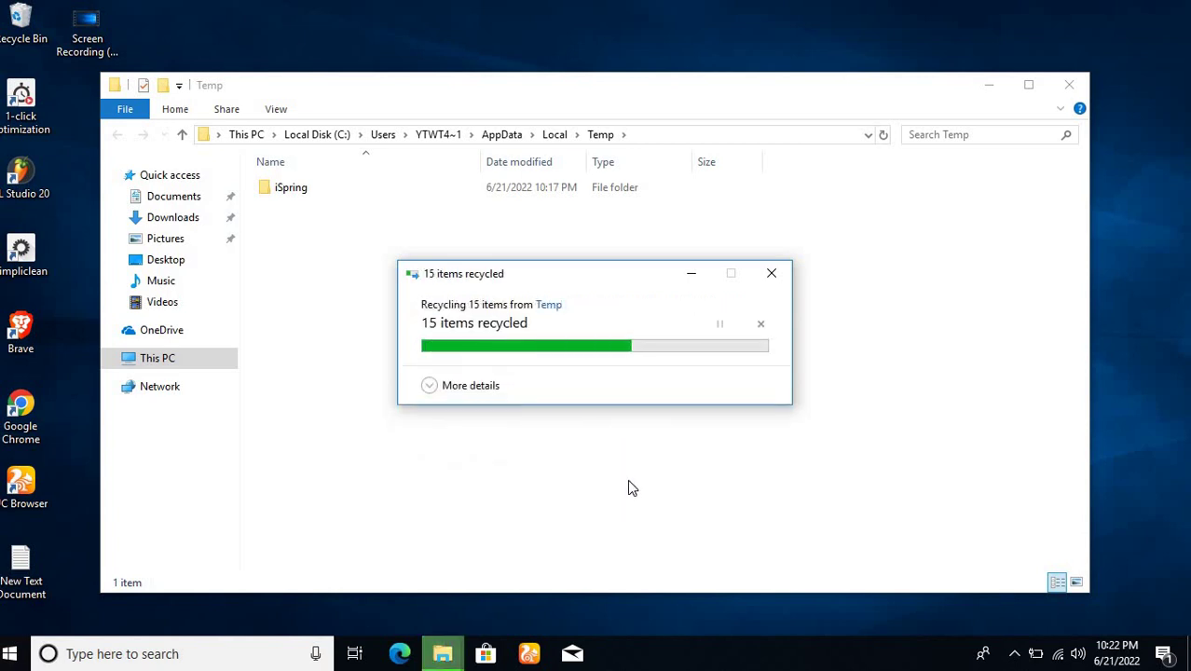
{"action": "left_click", "coordinate": [1069, 85]}
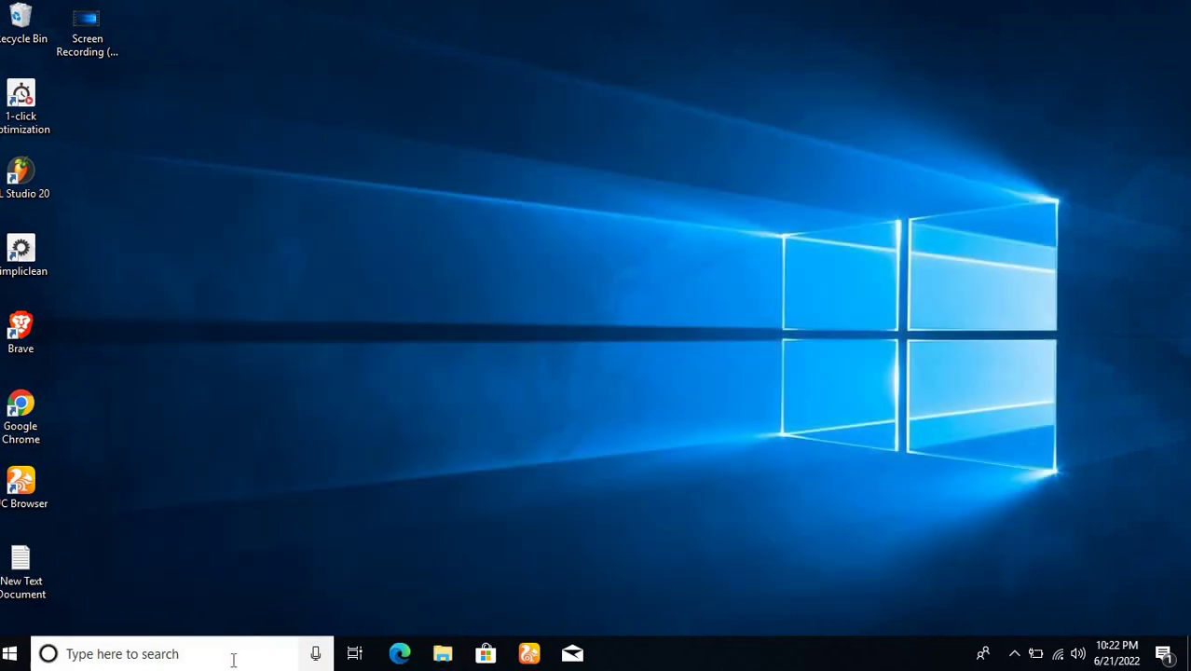
Search Windows for run and open the Windows Prefetch folder by running prefetch in the Run dialog.
{"action": "left_click", "coordinate": [233, 657]}
{"action": "type", "text": "run"}
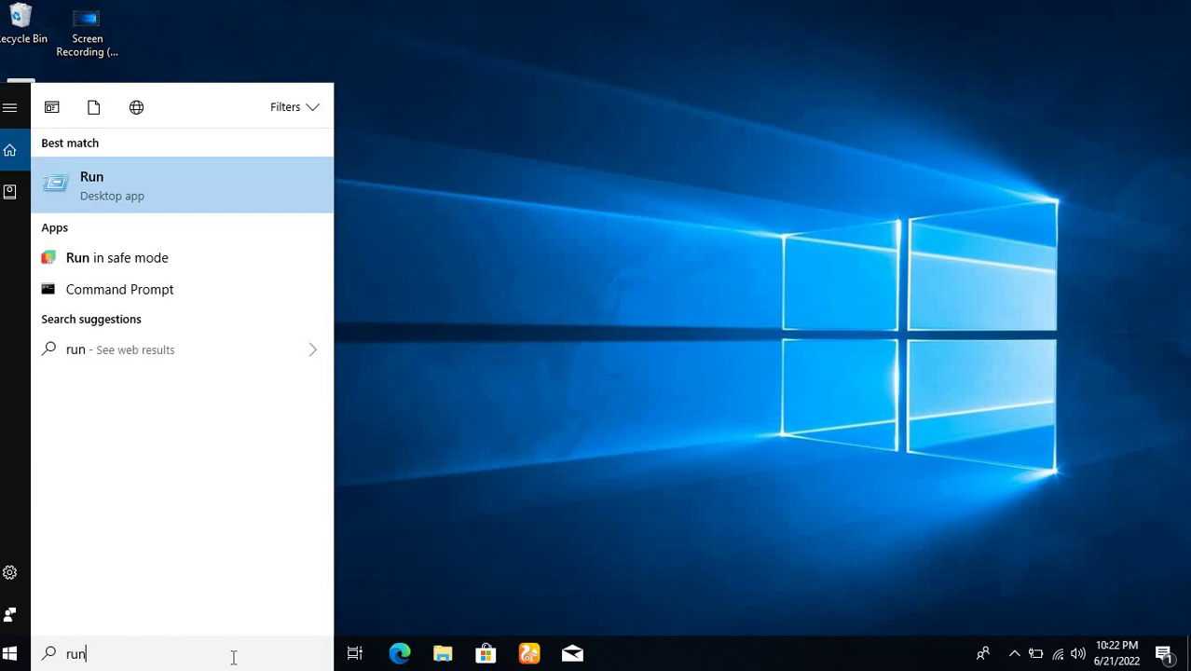
{"action": "key", "text": "Return"}
{"action": "key", "text": "BackSpace"}
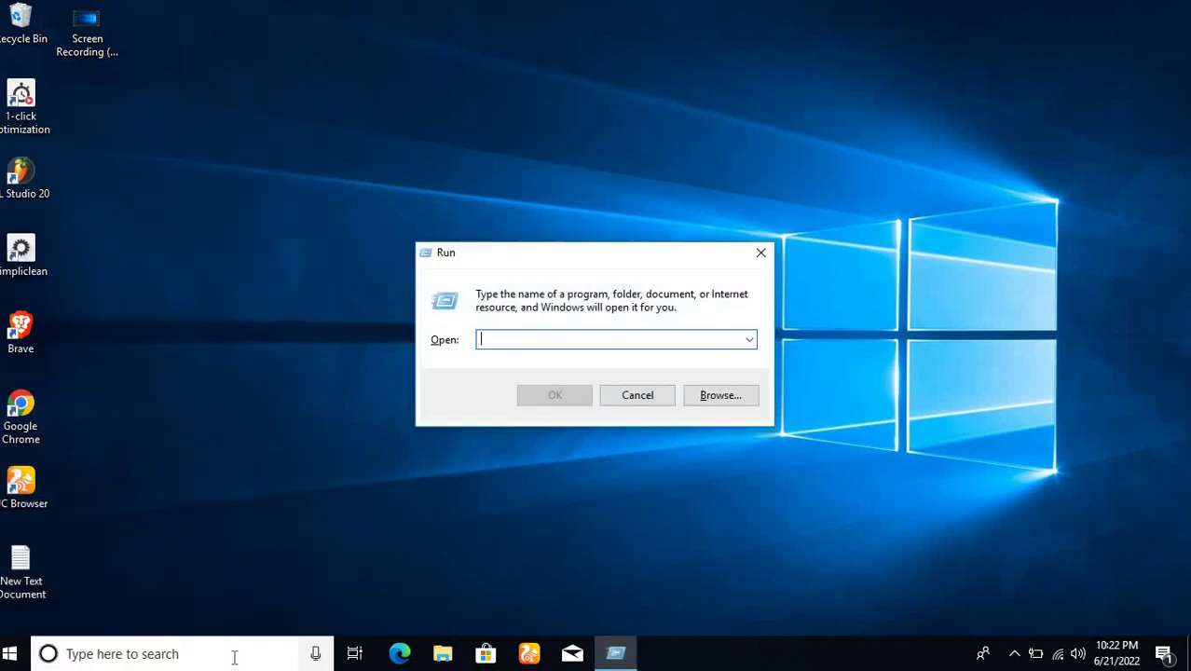
{"action": "type", "text": "p"}
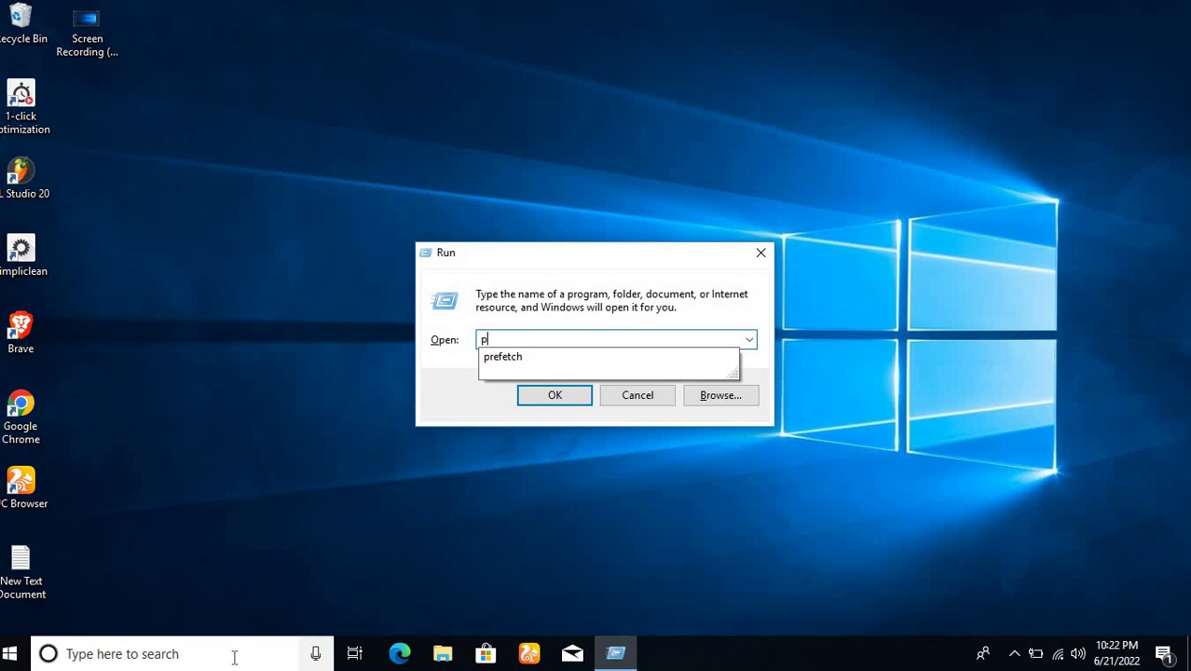
{"action": "type", "text": "refetch"}
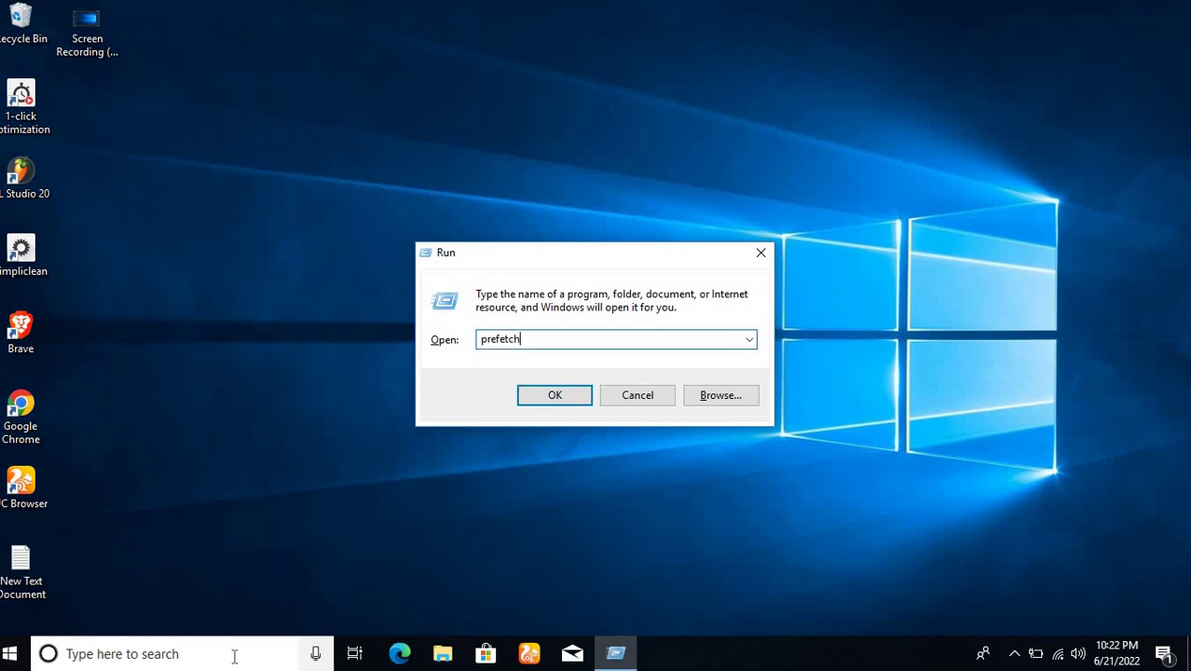
{"action": "key", "text": "Return"}
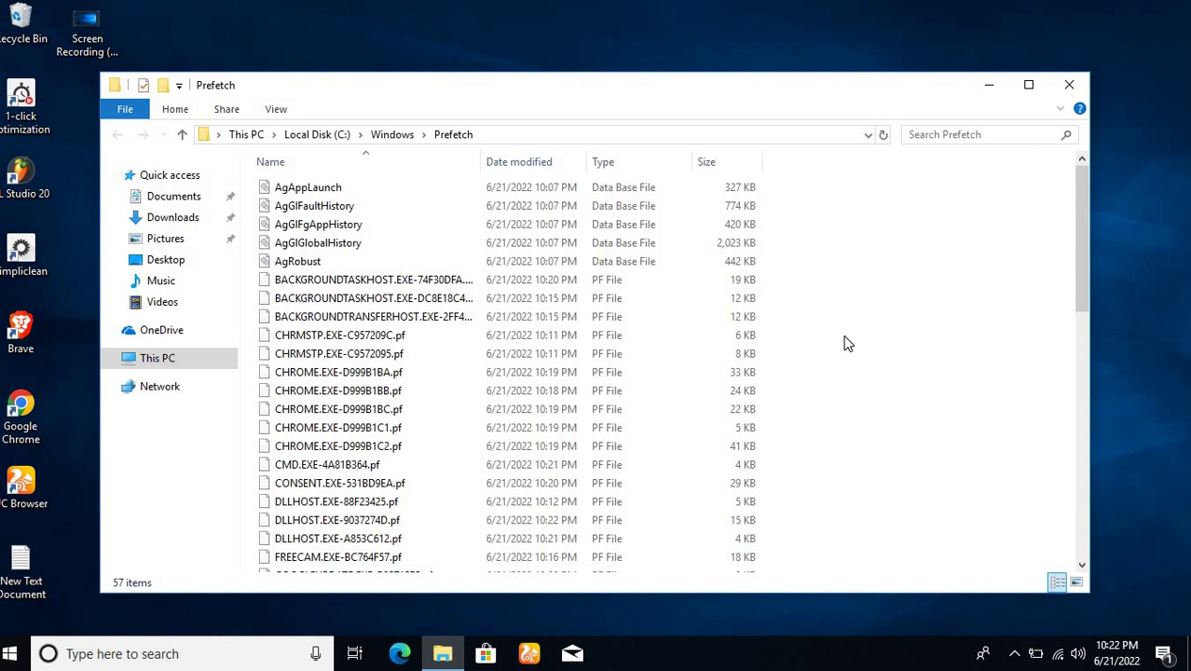
Delete all files in the Prefetch folder, skipping those in use, and close the folder window.
{"action": "key", "text": "ctrl+a"}
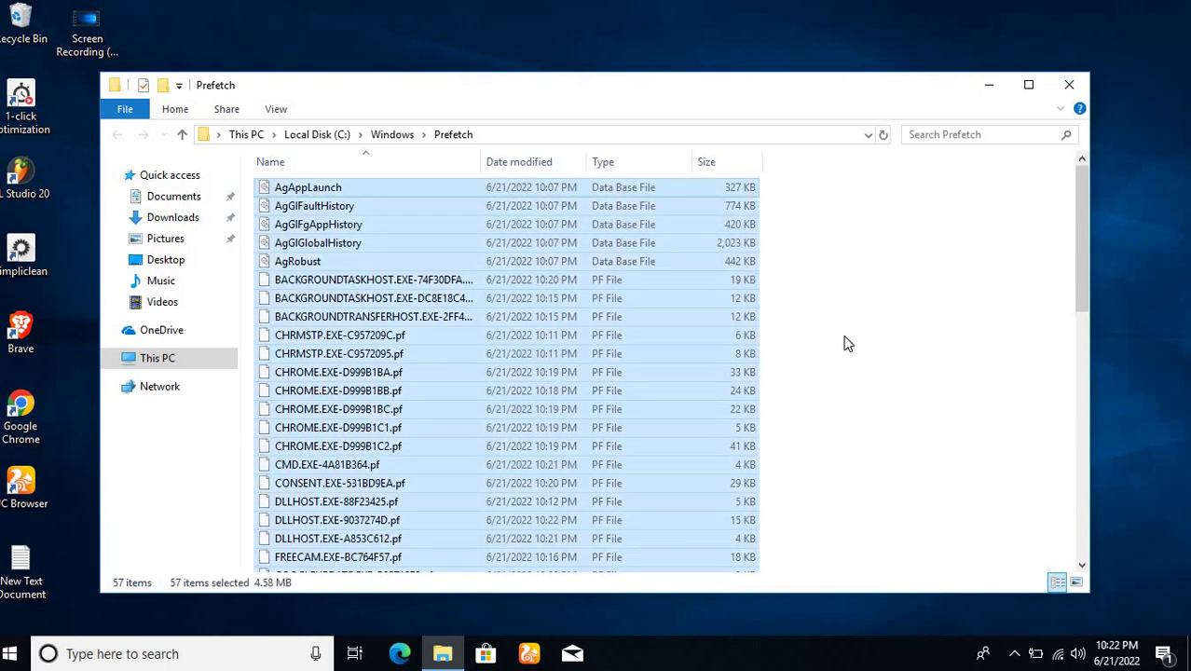
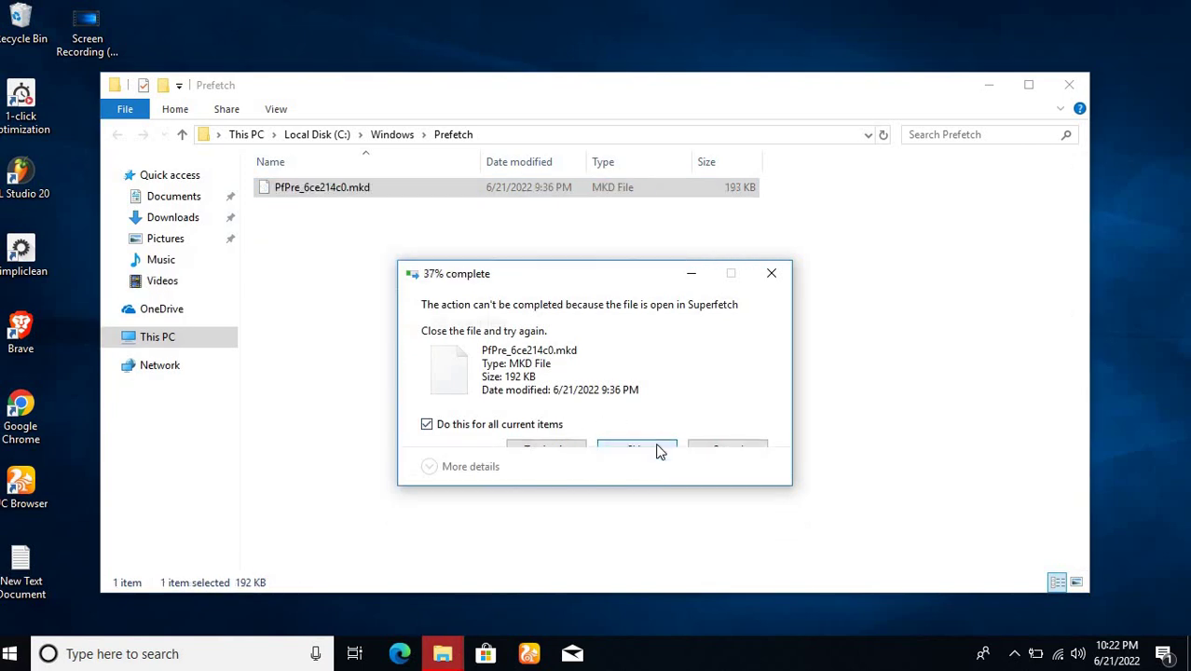
{"action": "left_click", "coordinate": [1069, 85]}
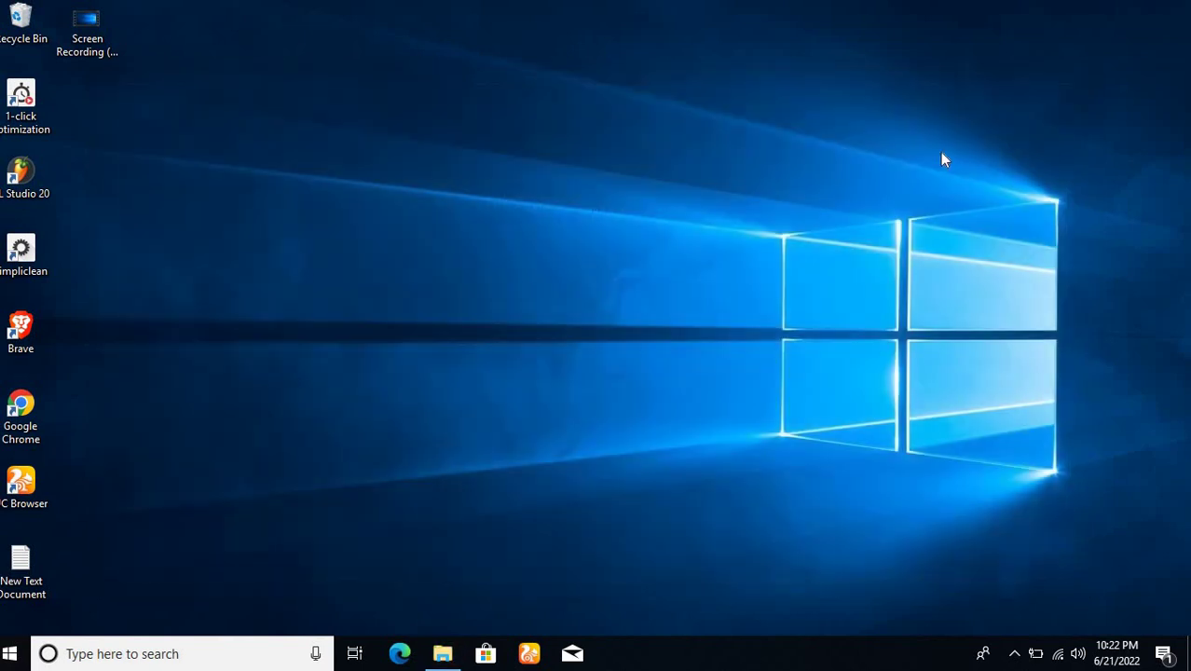
Permanently delete all items in the Recycle Bin and close its window.
{"action": "double_click", "coordinate": [21, 24]}
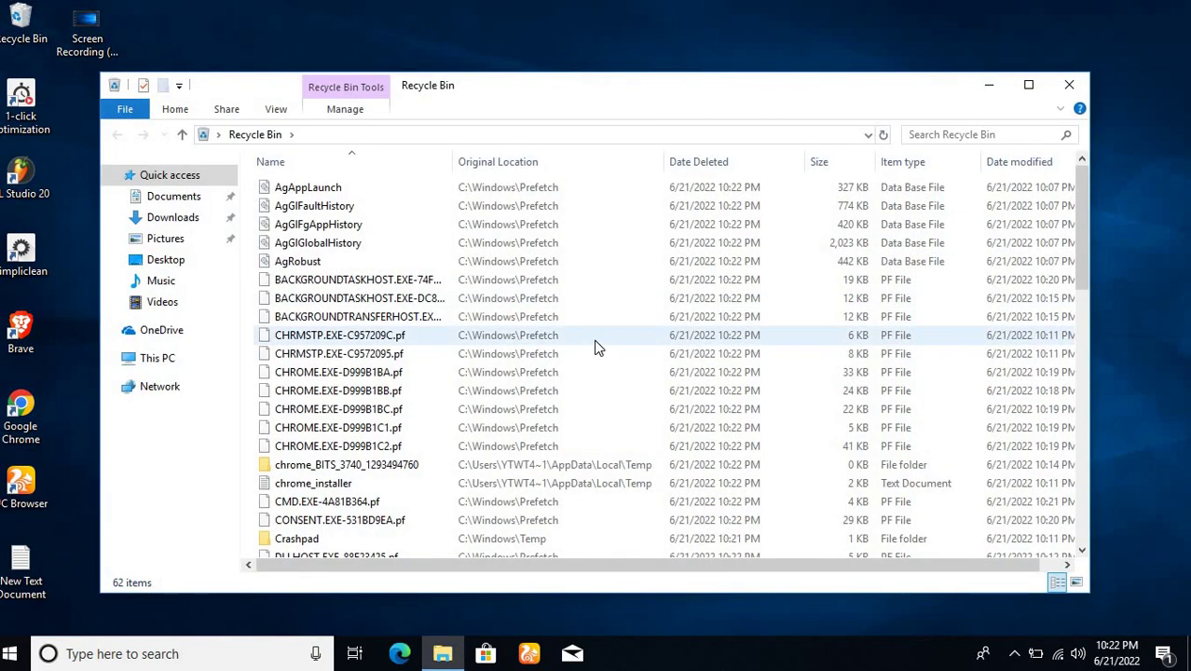
{"action": "key", "text": "ctrl+a"}
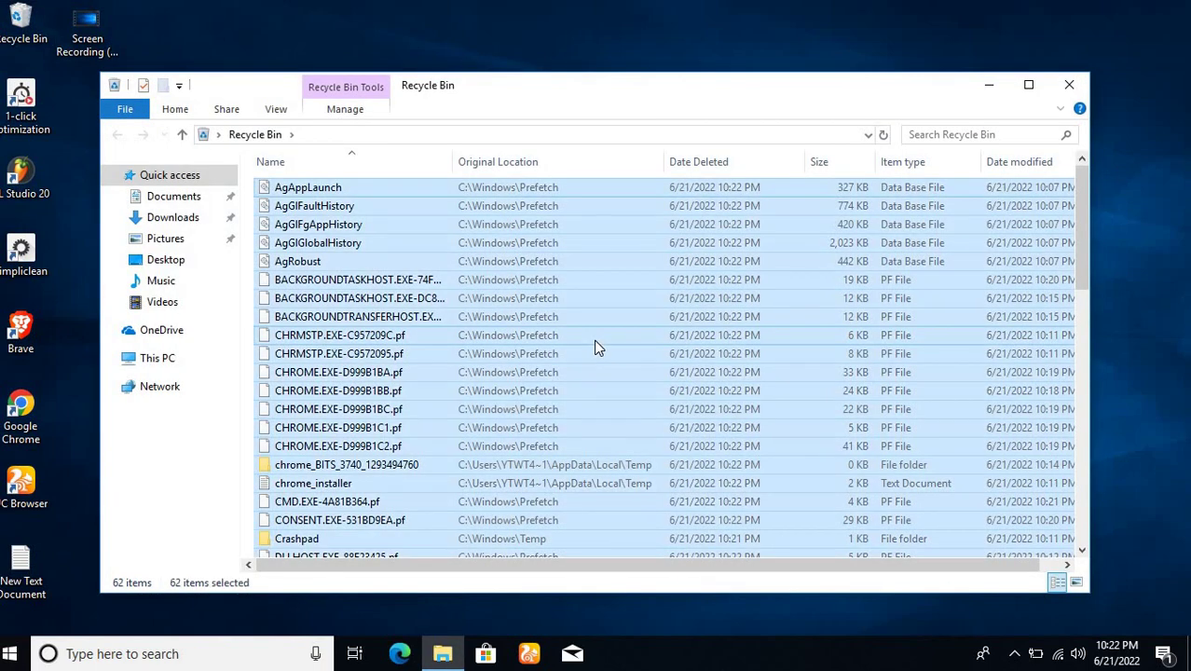
{"action": "key", "text": "Delete"}
{"action": "left_click", "coordinate": [669, 345]}
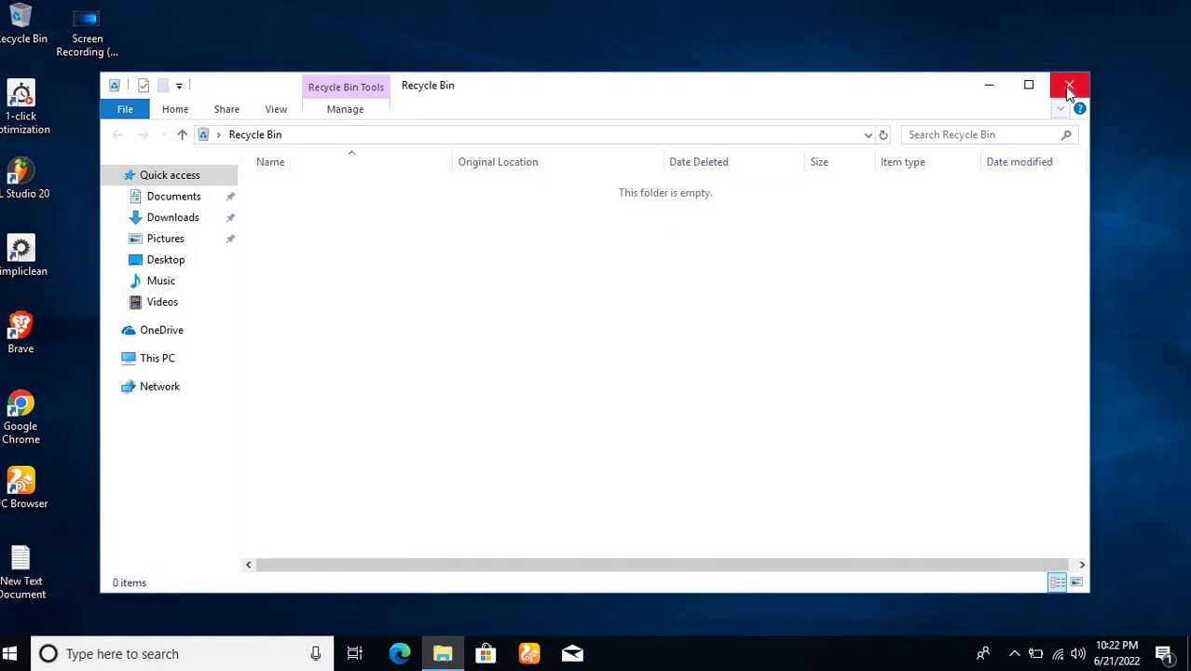
{"action": "left_click", "coordinate": [1067, 86]}
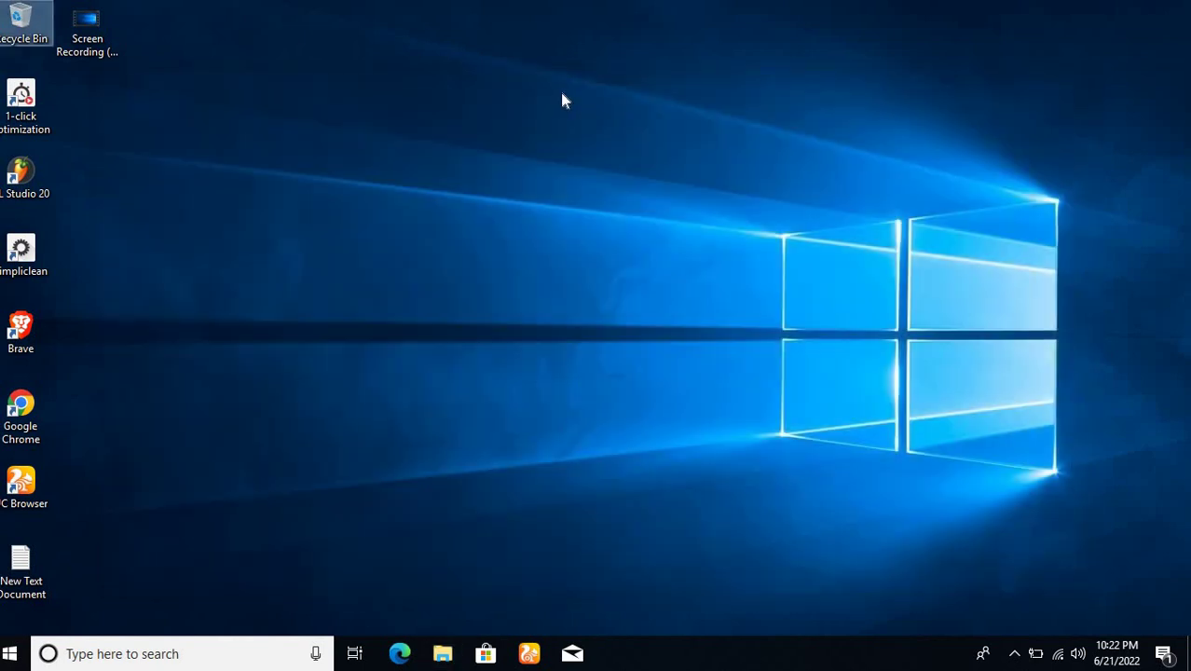
Refresh the desktop three times.
{"action": "right_click", "coordinate": [559, 93]}
{"action": "left_click", "coordinate": [601, 144]}
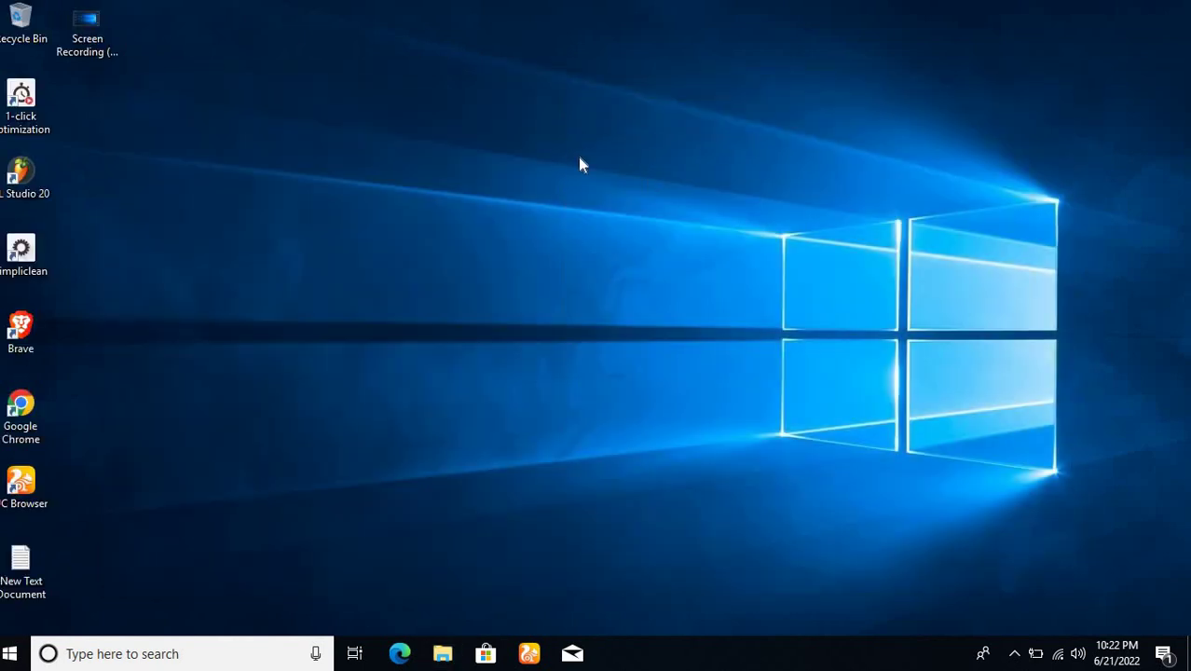
{"action": "right_click", "coordinate": [557, 120]}
{"action": "left_click", "coordinate": [596, 172]}
{"action": "right_click", "coordinate": [524, 96]}
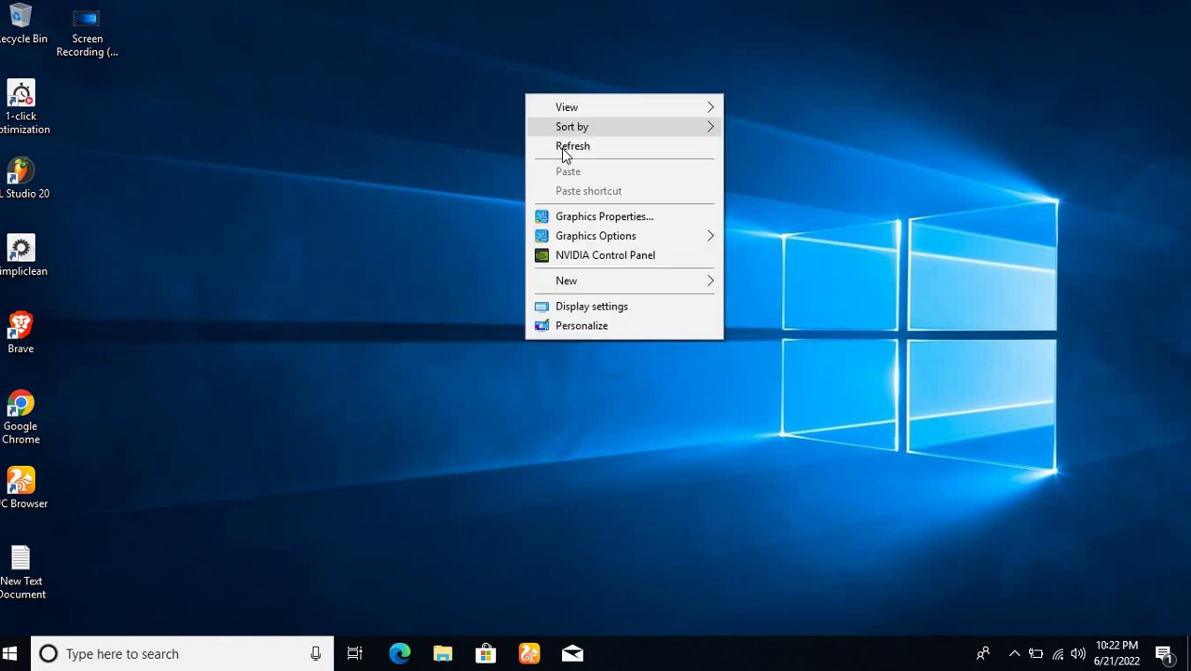
{"action": "left_click", "coordinate": [564, 150]}
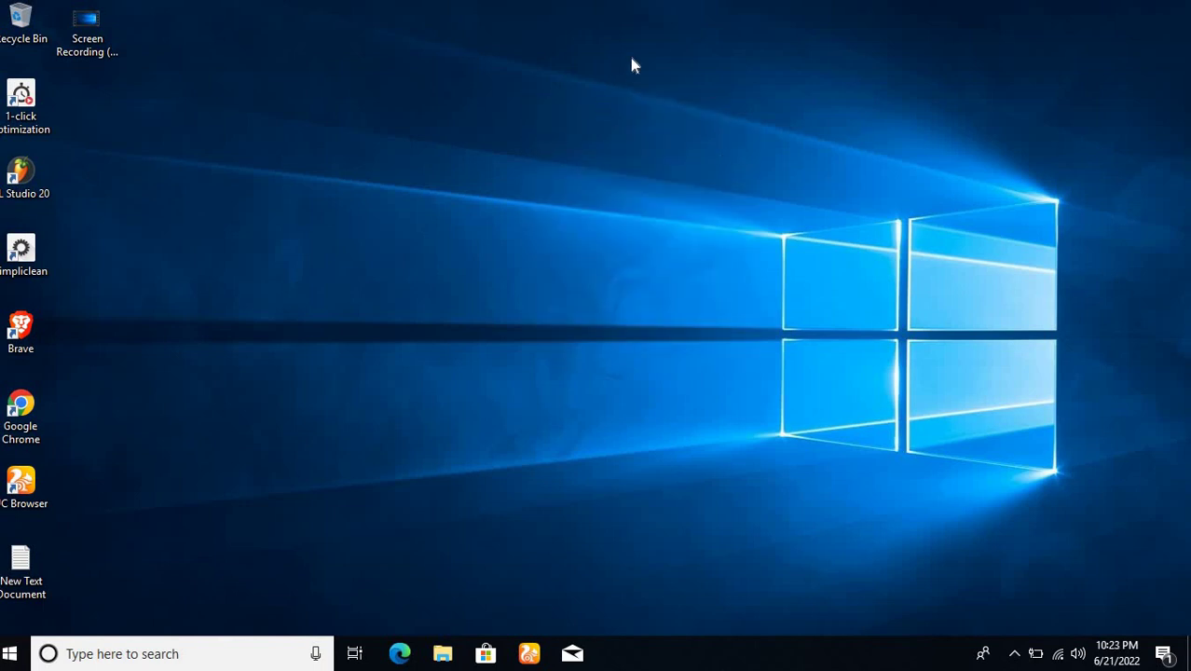